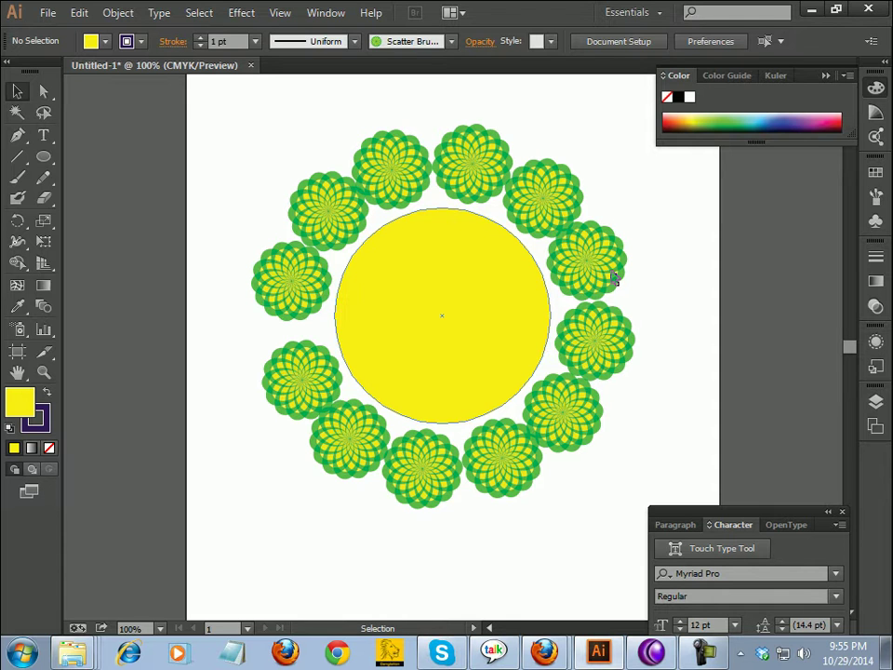
- Delete the yellow circle together with its flower scatter-brush stroke to empty the artboard
click(460, 209)
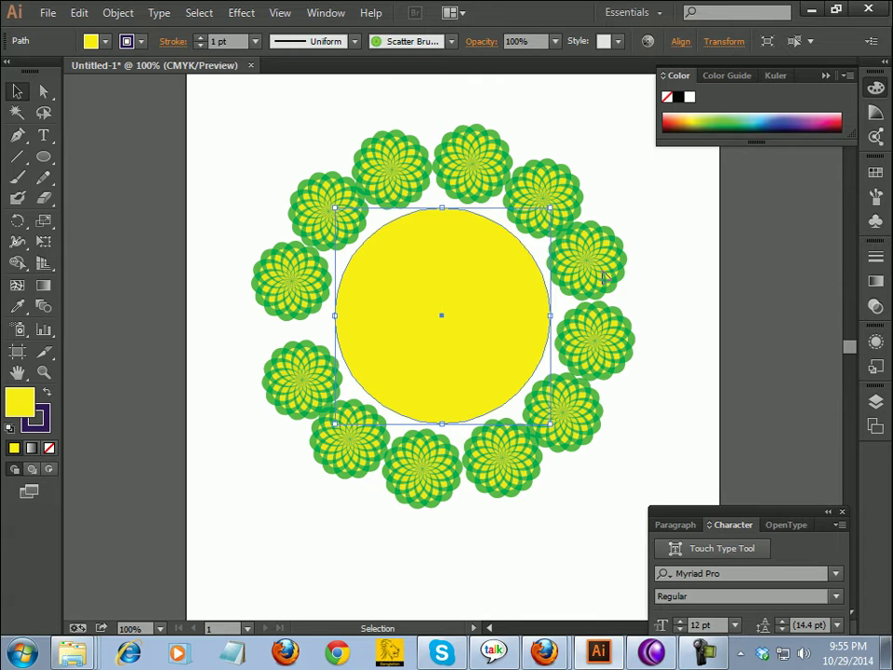
key(Delete)
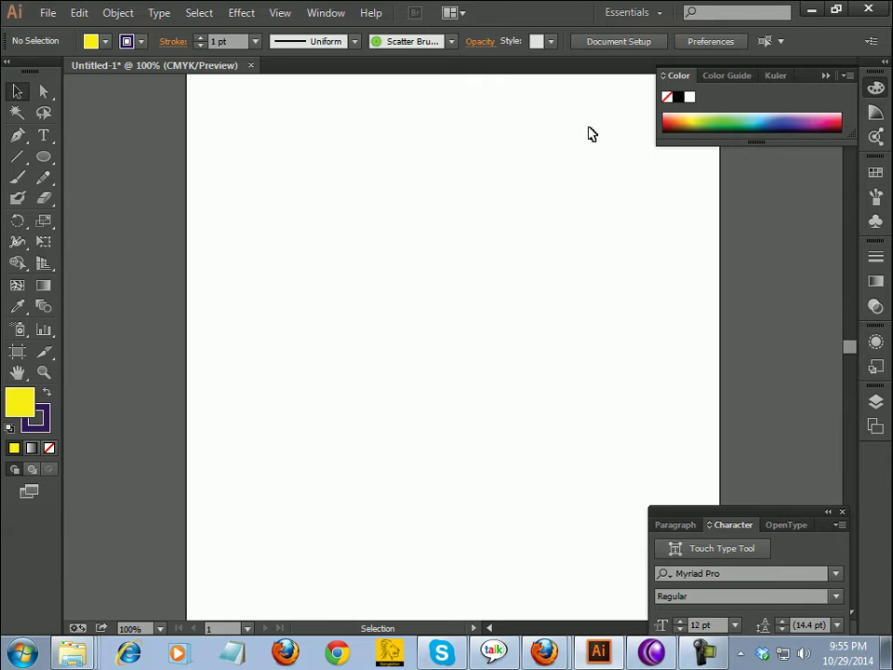
- Draw a small upright ellipse in the upper middle of the artboard with a green fill and no stroke
click(42, 158)
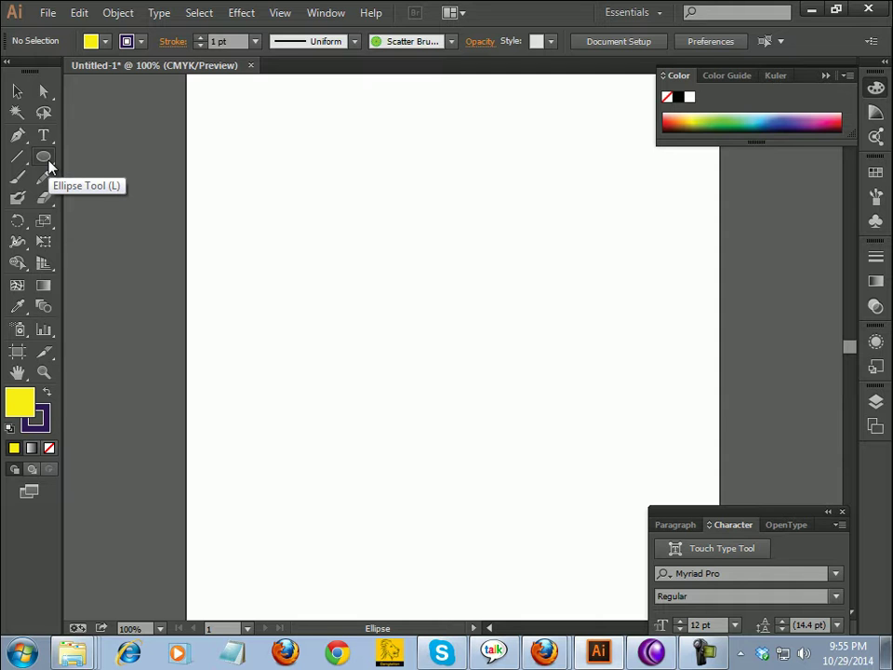
click(41, 424)
click(52, 450)
click(24, 405)
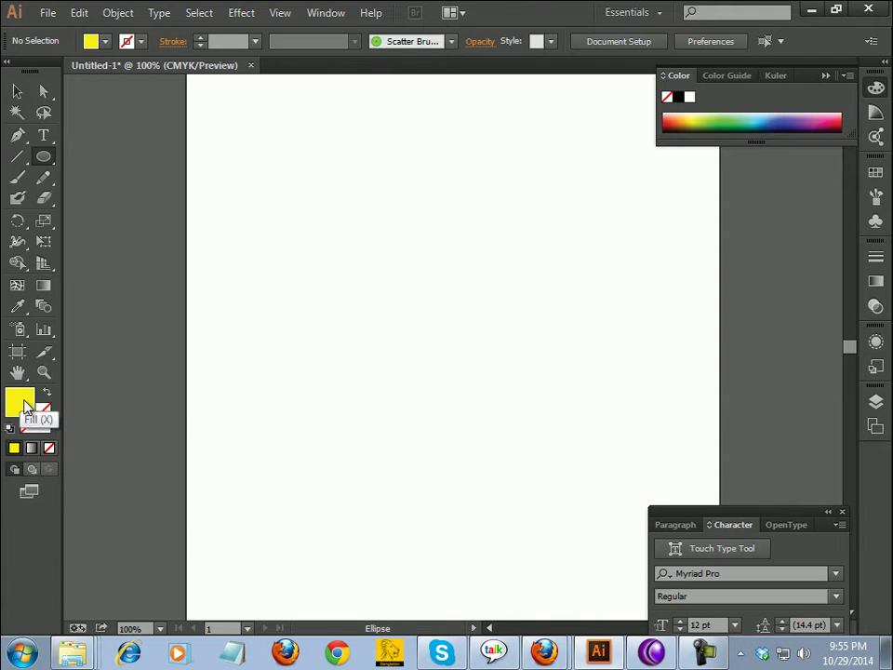
click(735, 116)
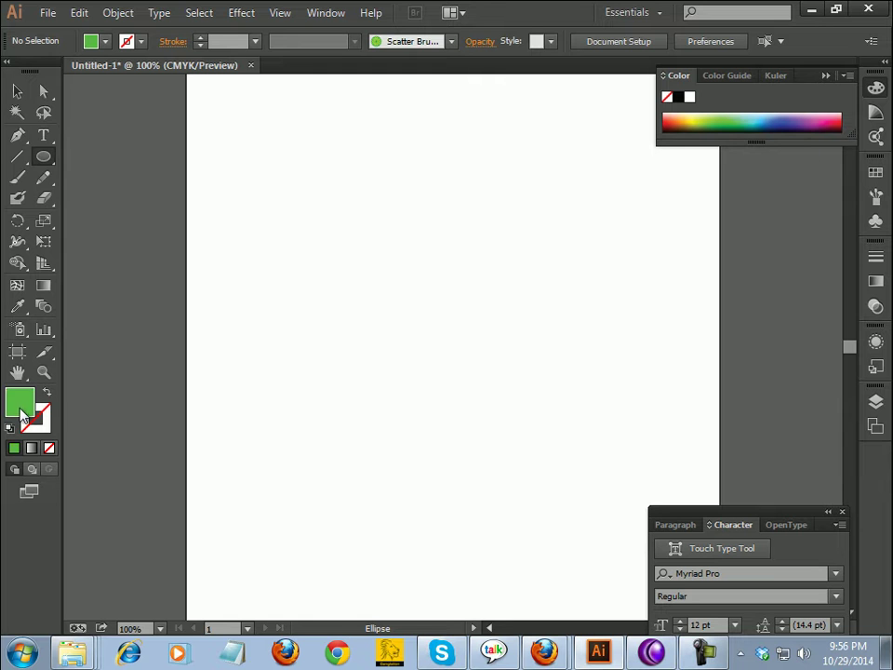
drag(352, 210, 409, 290)
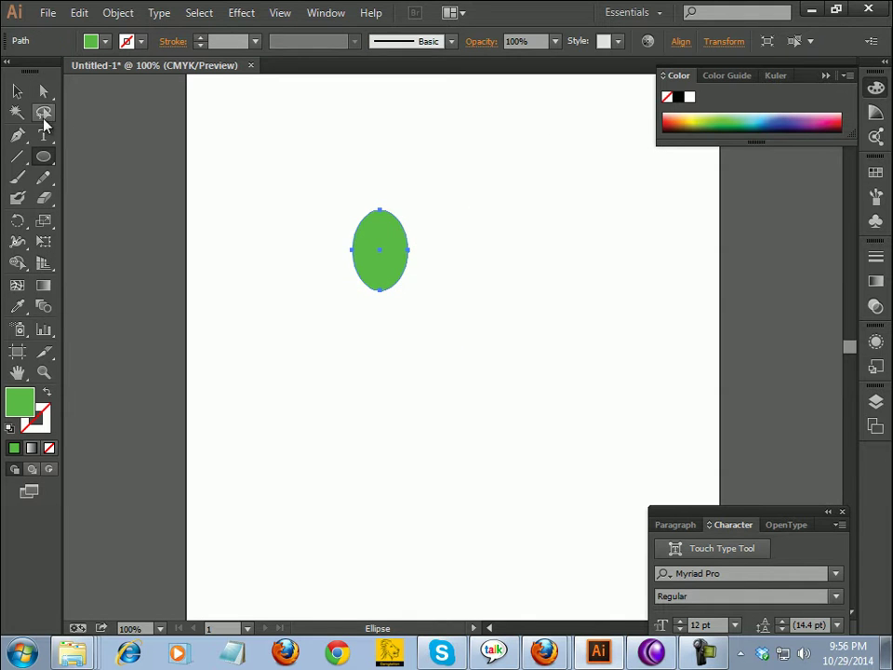
- Duplicate the green ellipse slightly downward, fill the copy yellow and shrink it to fit inside the green one's lower part
click(19, 92)
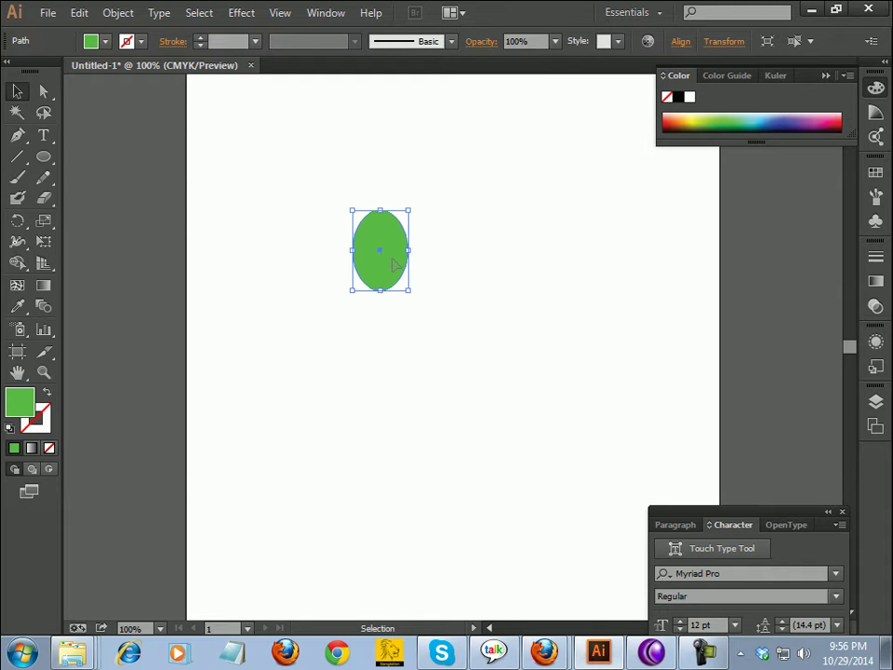
drag(392, 265, 394, 291)
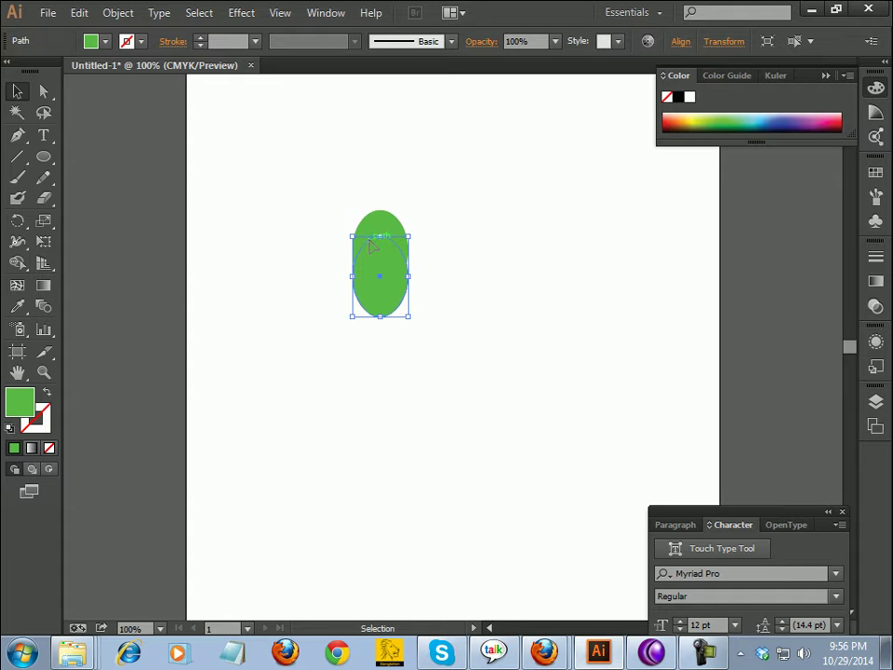
click(697, 115)
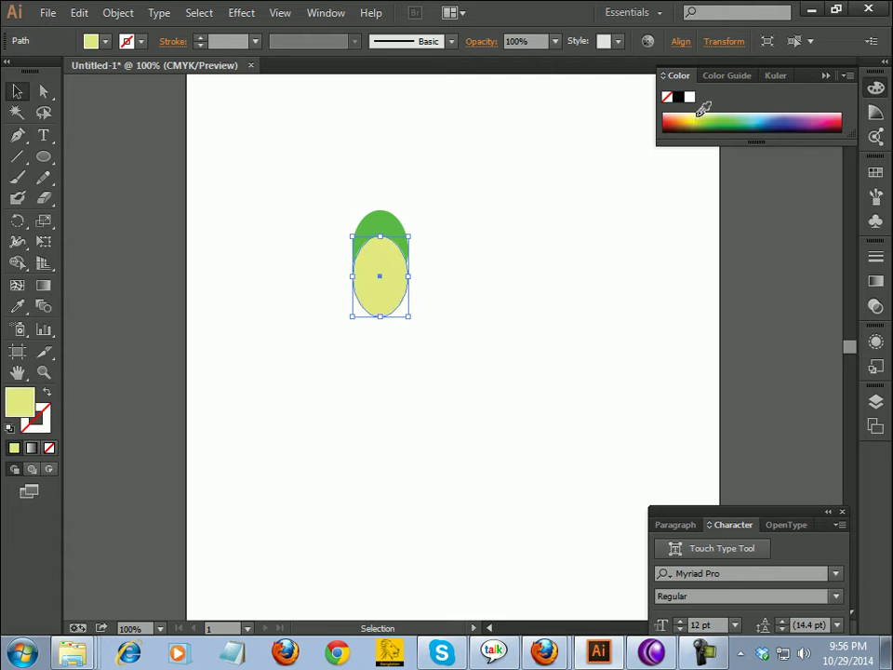
click(694, 113)
drag(412, 235, 395, 260)
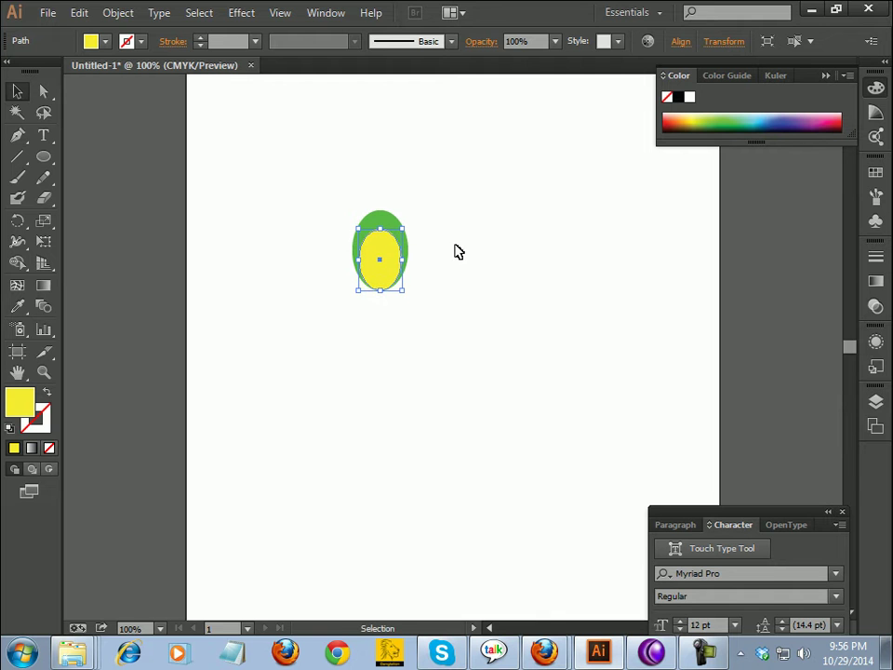
- Group the green and yellow ellipses into one petal
click(501, 248)
drag(343, 199, 431, 290)
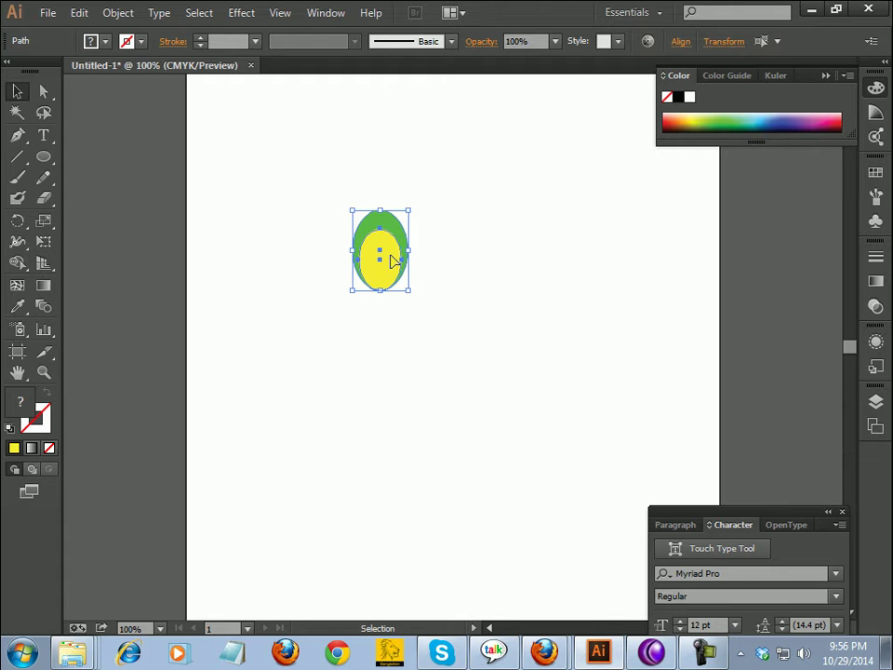
right_click(392, 260)
click(443, 347)
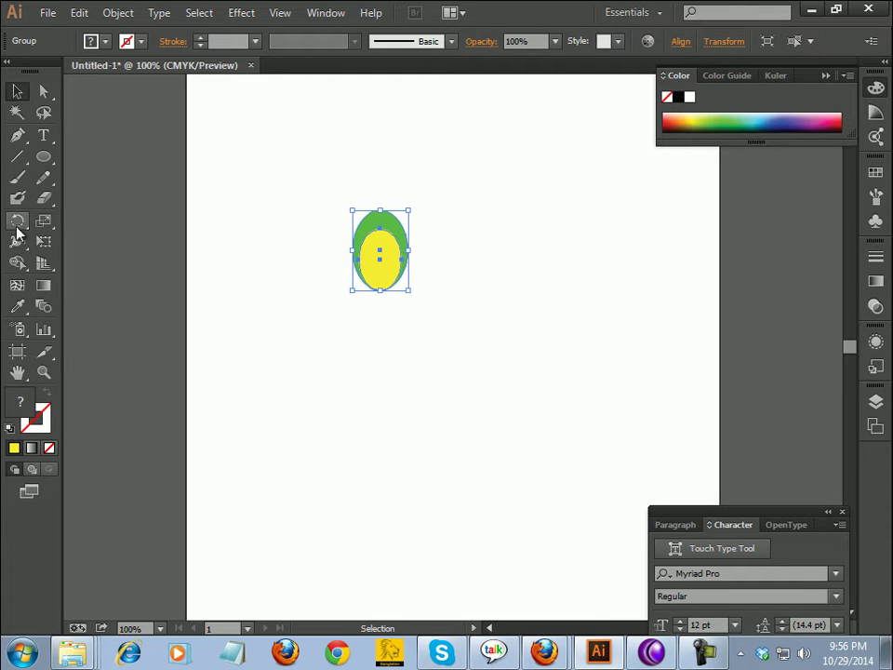
- Make a copy of the petal rotated by about -28° around its bottom anchor point
click(17, 224)
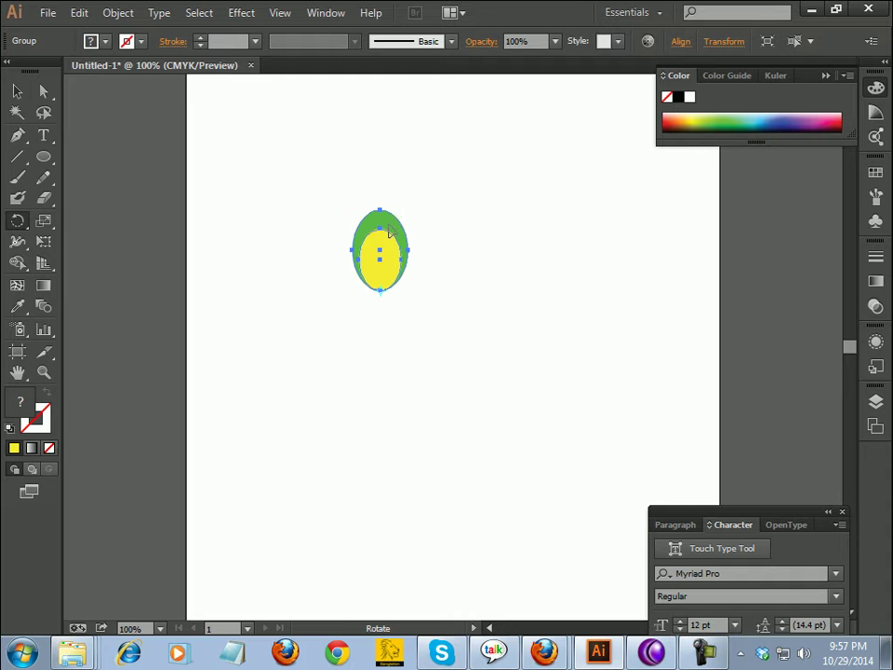
drag(392, 234, 419, 248)
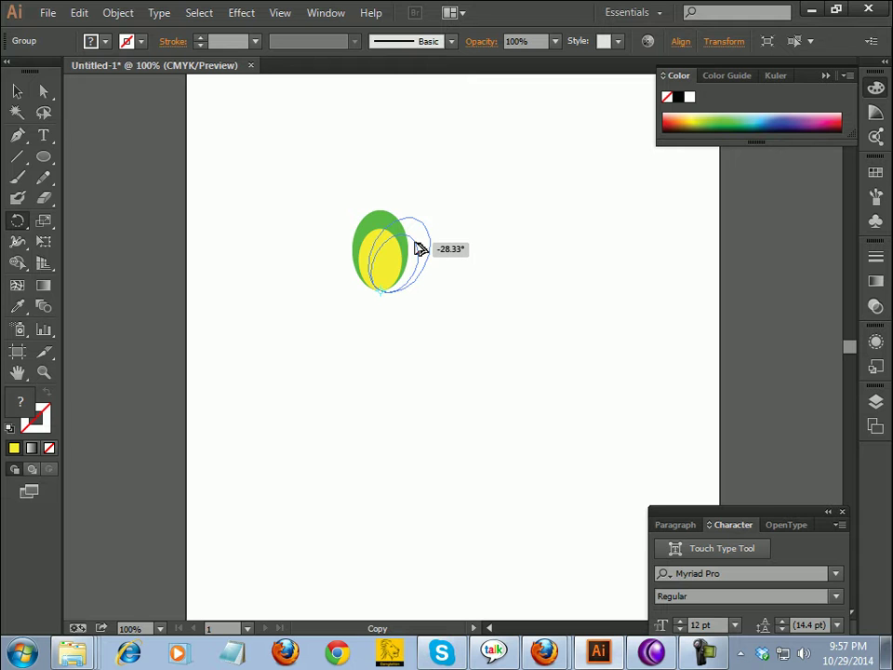
drag(418, 248, 419, 248)
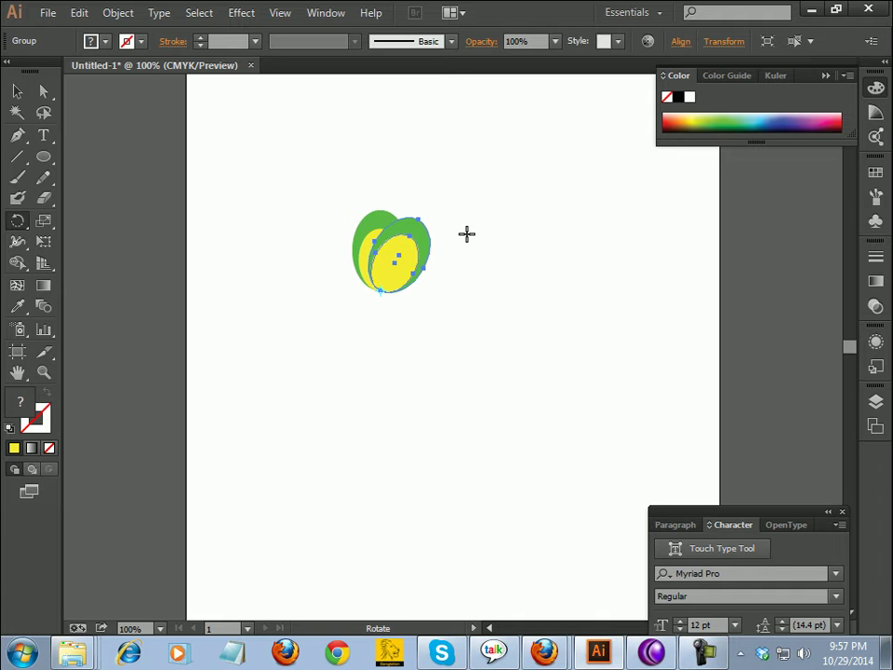
key(v)
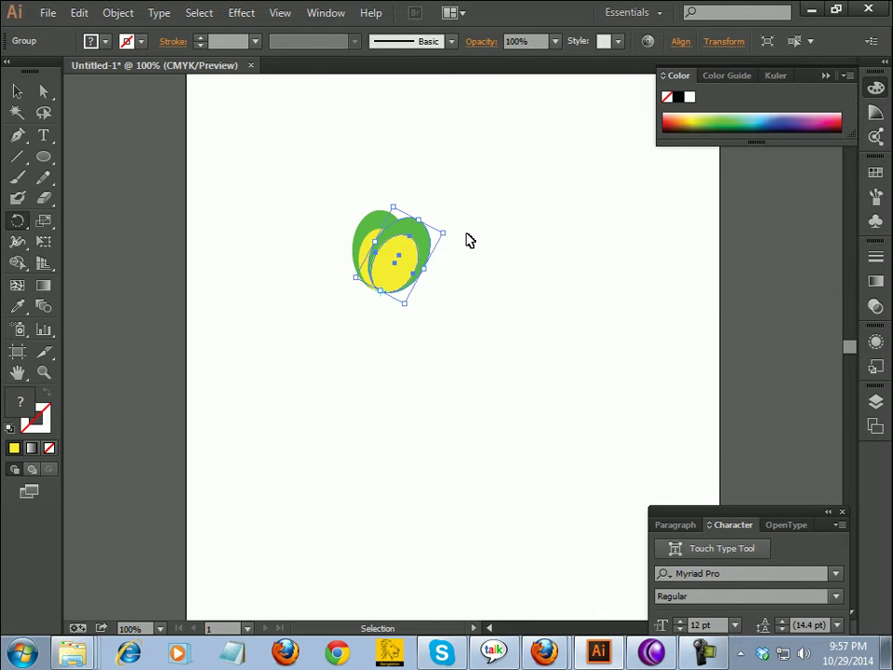
- Repeat the rotated-copy transformation until the petals complete a full circle, and deselect the flower
key(ctrl+d)
key(ctrl+d)
key(ctrl+d)
key(ctrl+d)
key(ctrl+d)
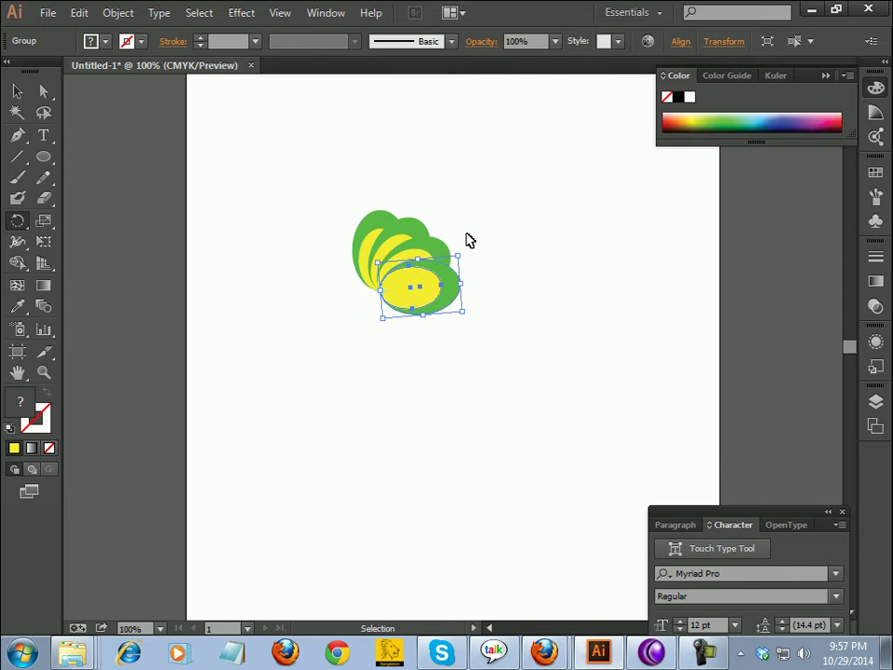
key(ctrl+d)
key(ctrl+d)
key(ctrl+d)
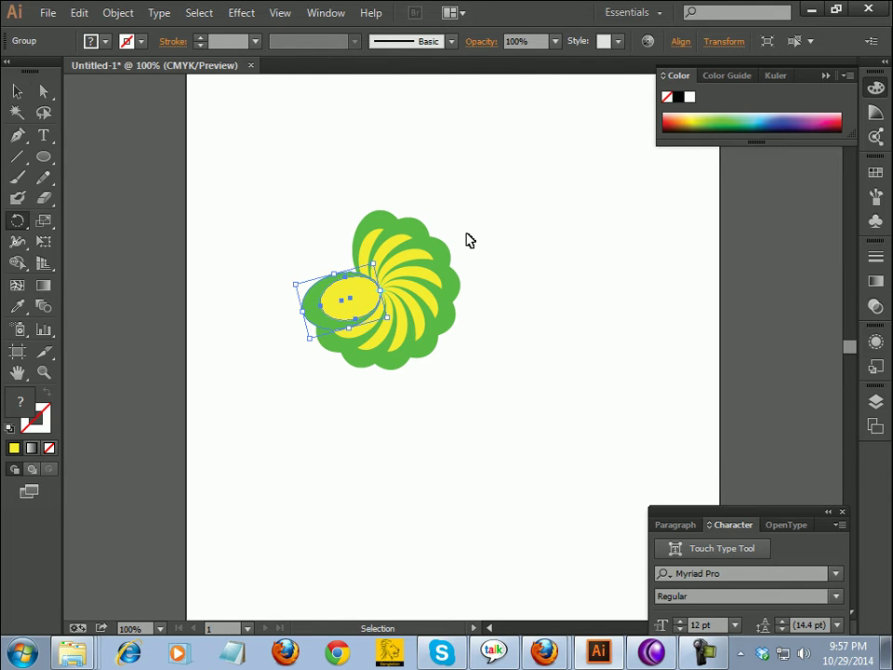
key(ctrl+d)
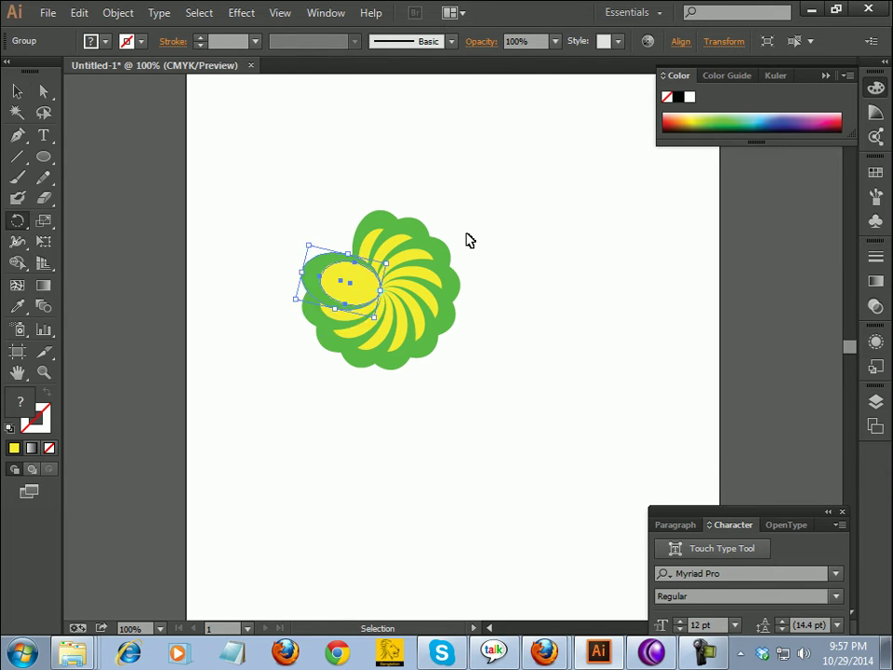
key(ctrl+d)
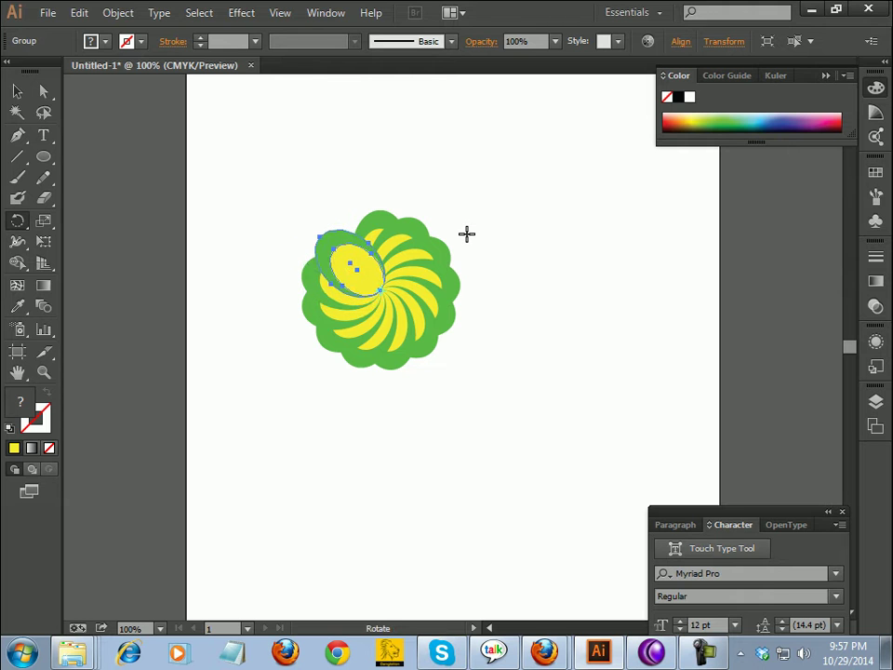
key(ctrl)
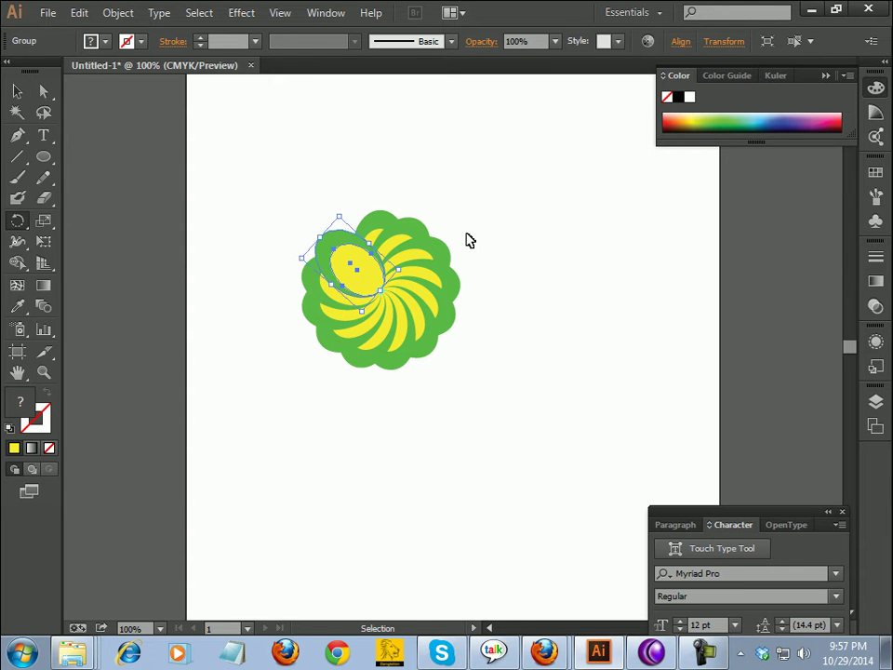
key(ctrl+d)
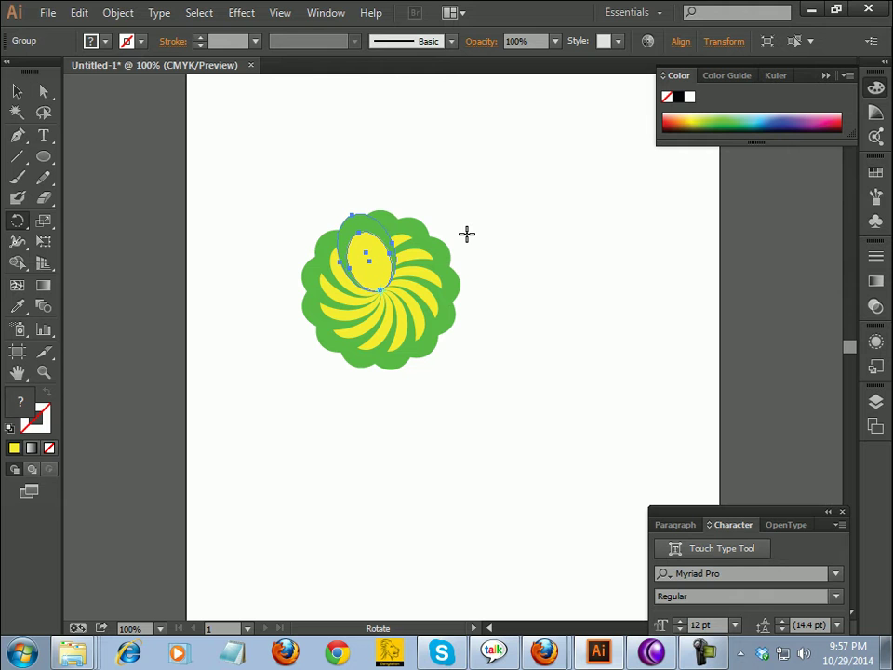
click(17, 90)
click(518, 185)
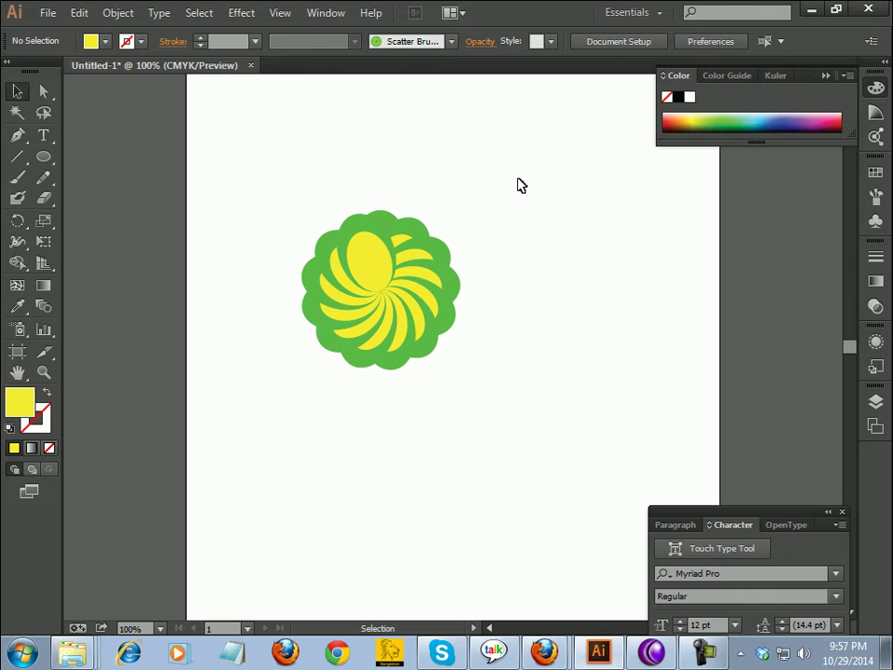
- Undo the last petal copy and redo it
key(ctrl+z)
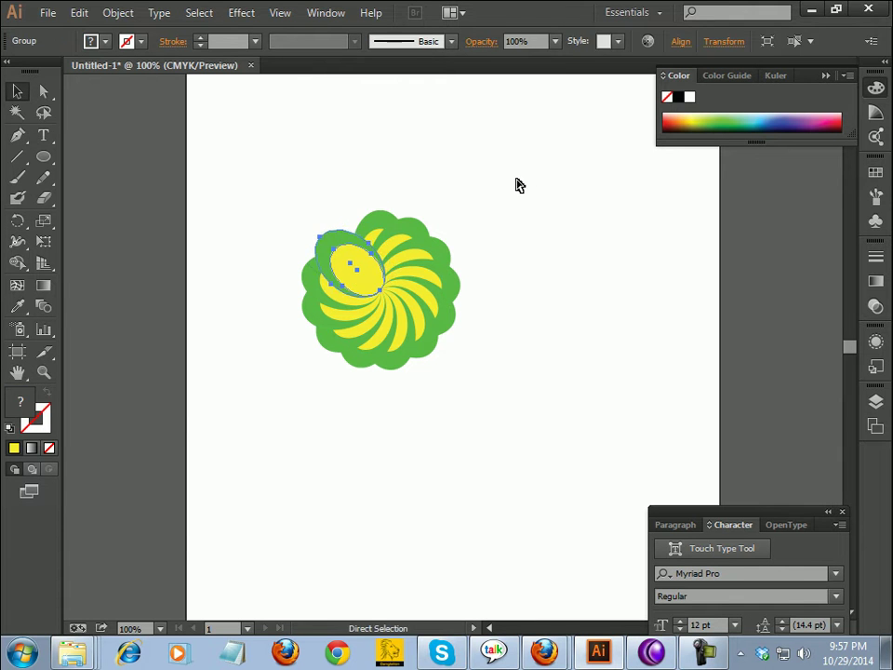
key(ctrl)
key(ctrl+shift+z)
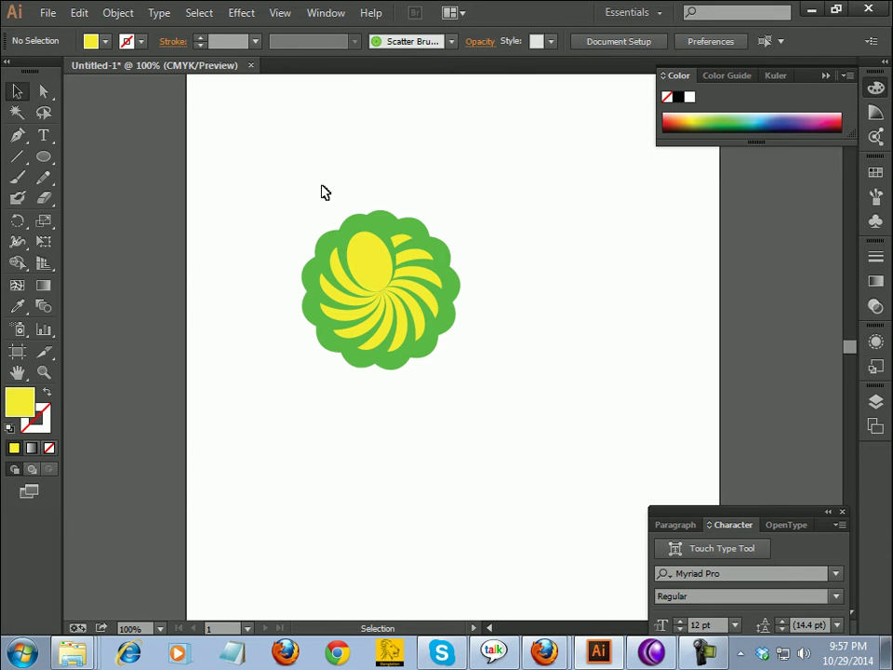
drag(267, 205, 469, 368)
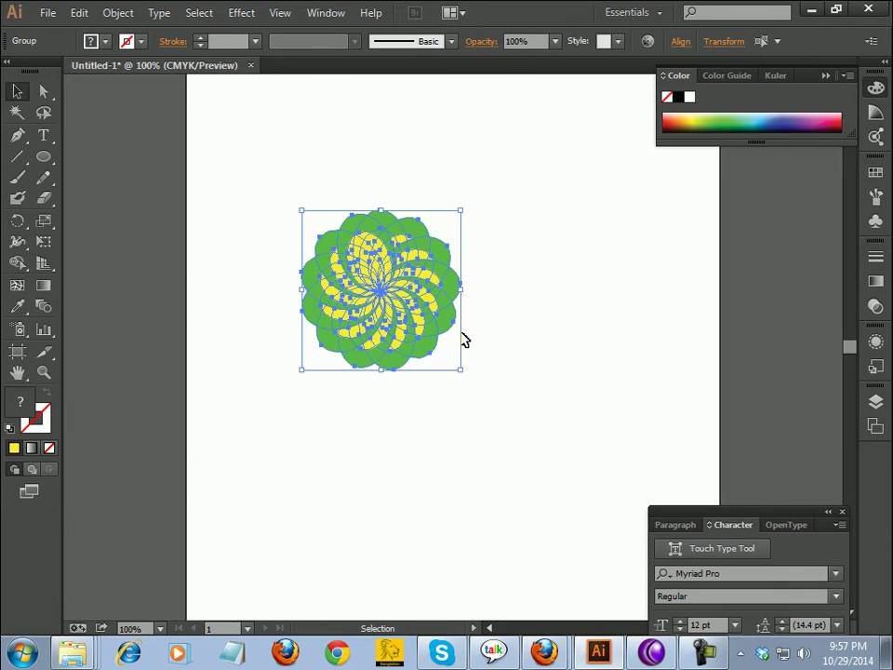
click(505, 227)
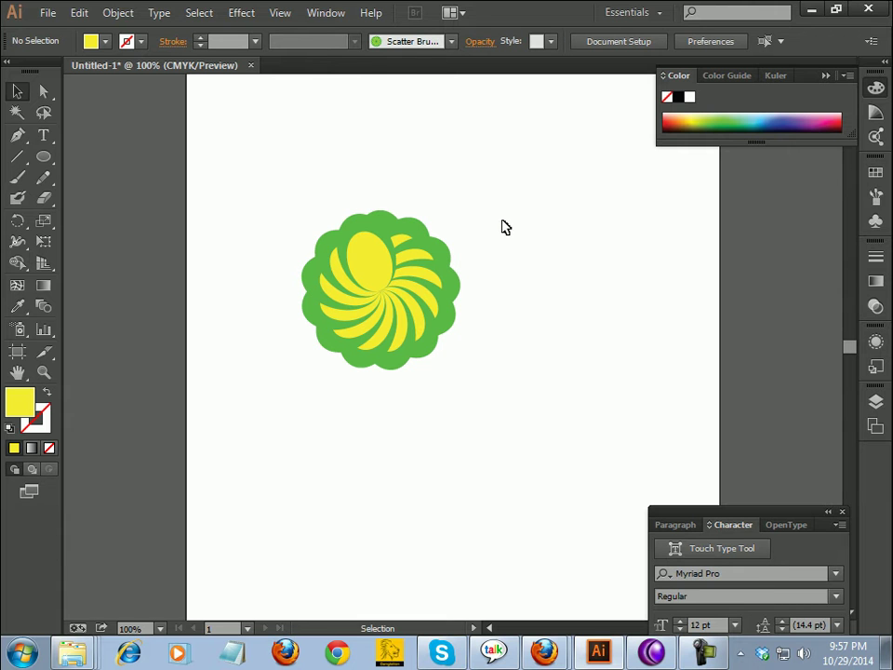
- Set the blending mode of all the flower's petals to Multiply
drag(291, 183, 484, 383)
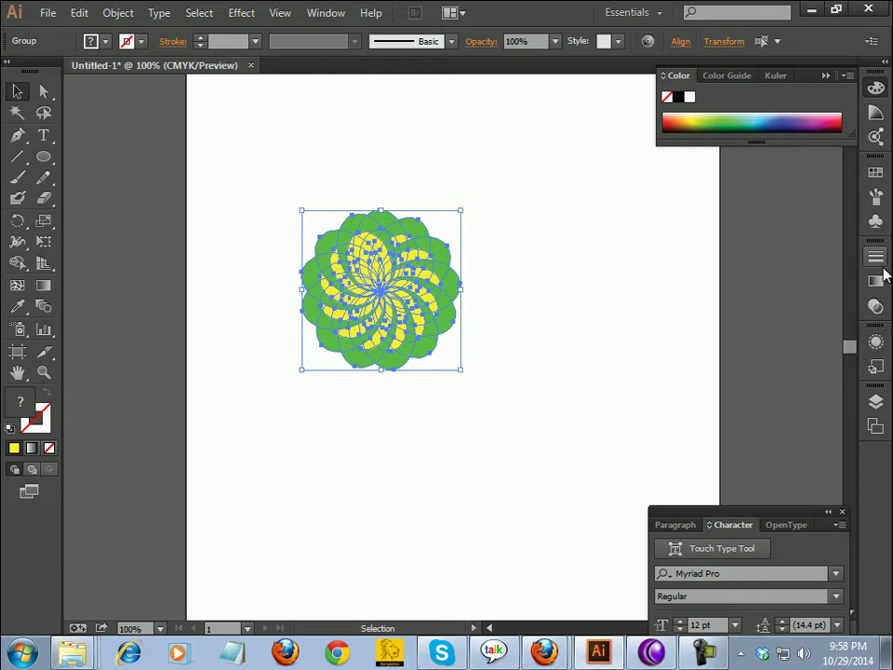
click(879, 310)
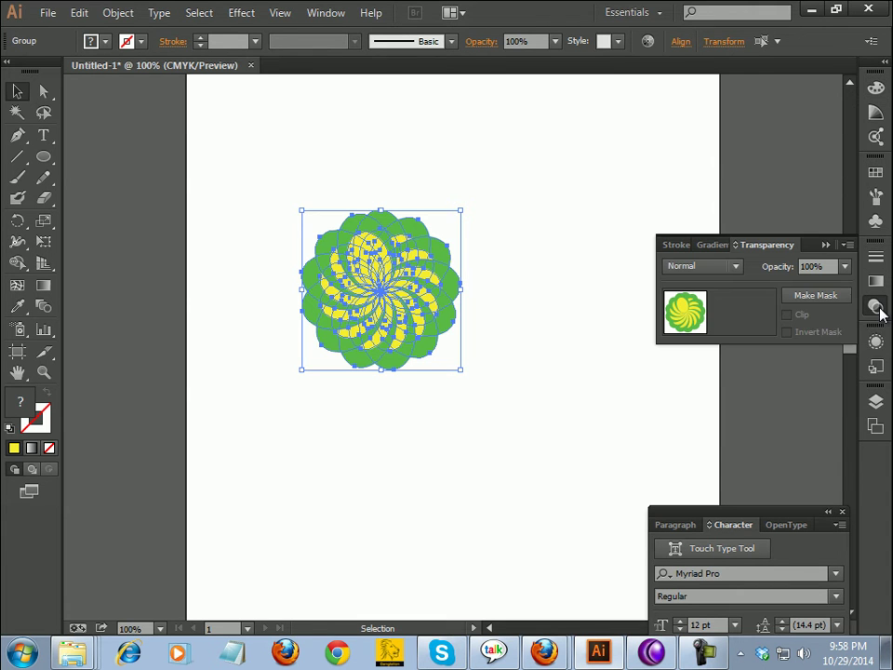
click(735, 266)
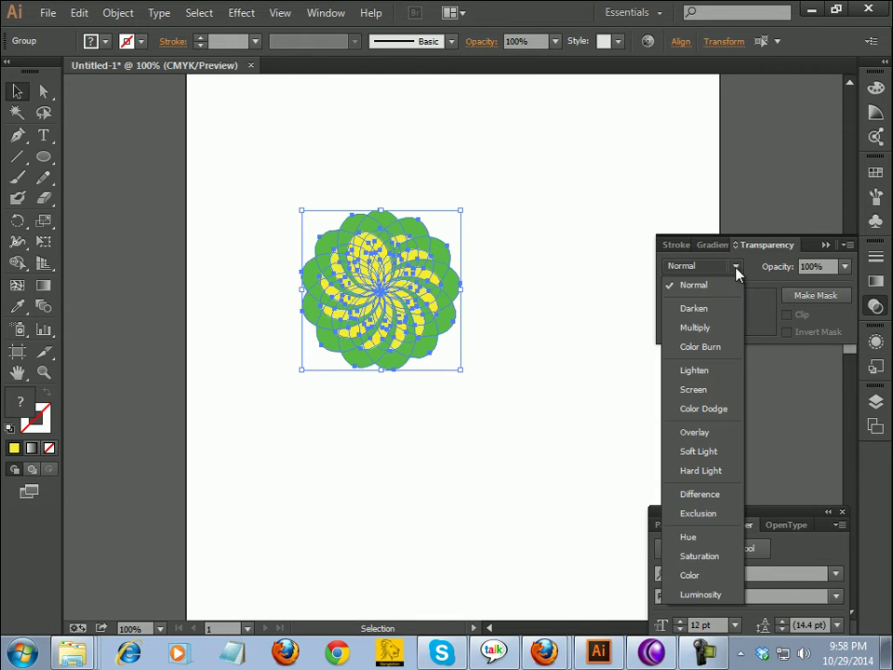
click(709, 331)
click(582, 333)
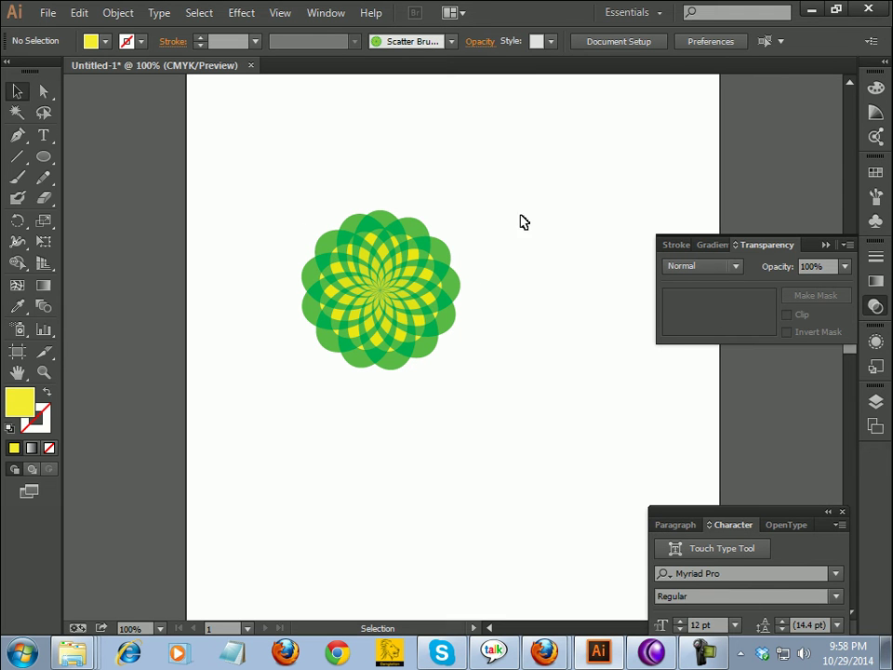
- Group all the overlapping petals into a single flower
drag(291, 186, 477, 375)
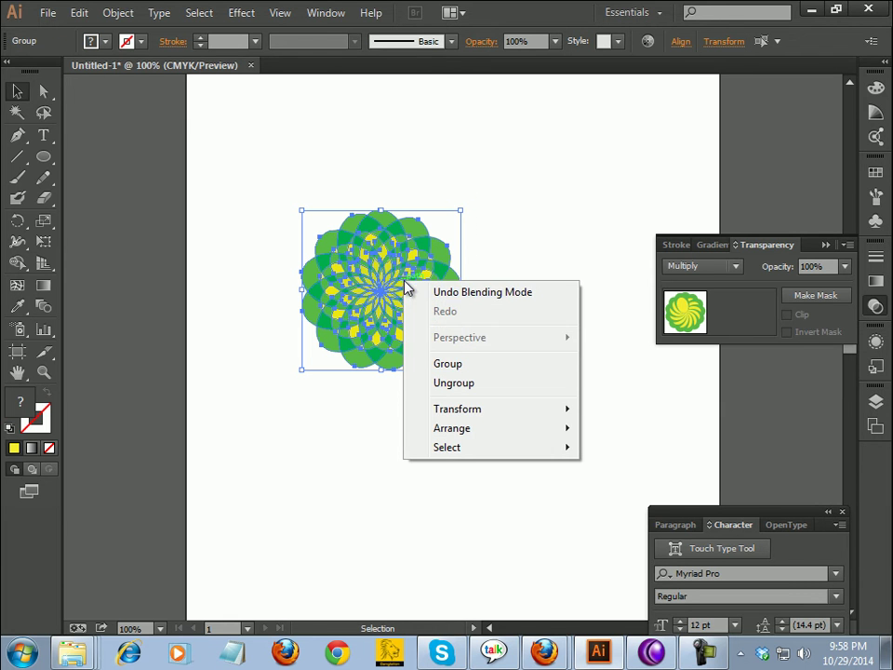
click(457, 363)
click(825, 244)
click(539, 279)
- Scale the grouped flower down proportionally to well under half its size and deselect it
click(398, 295)
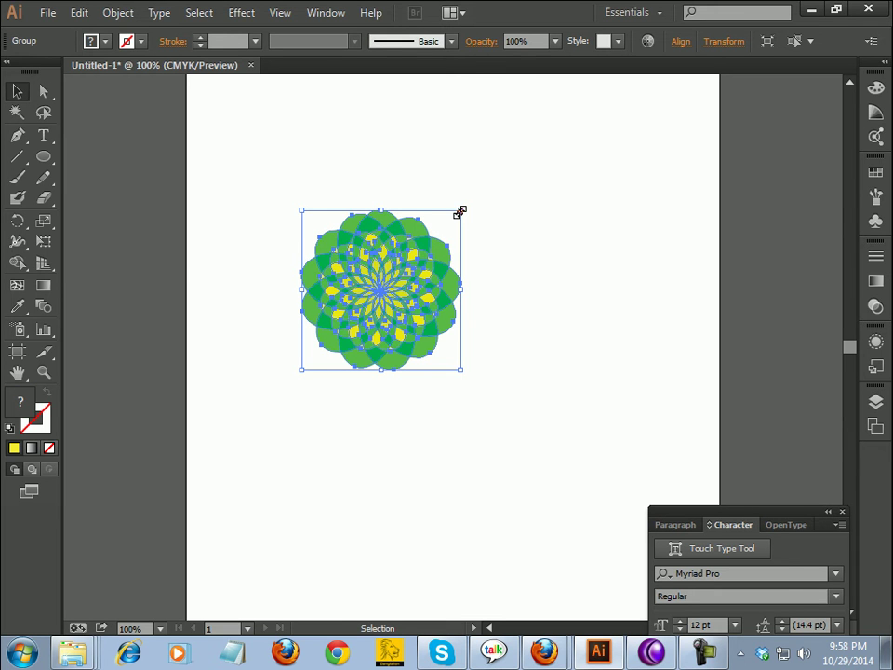
drag(459, 213, 351, 254)
click(469, 252)
click(429, 239)
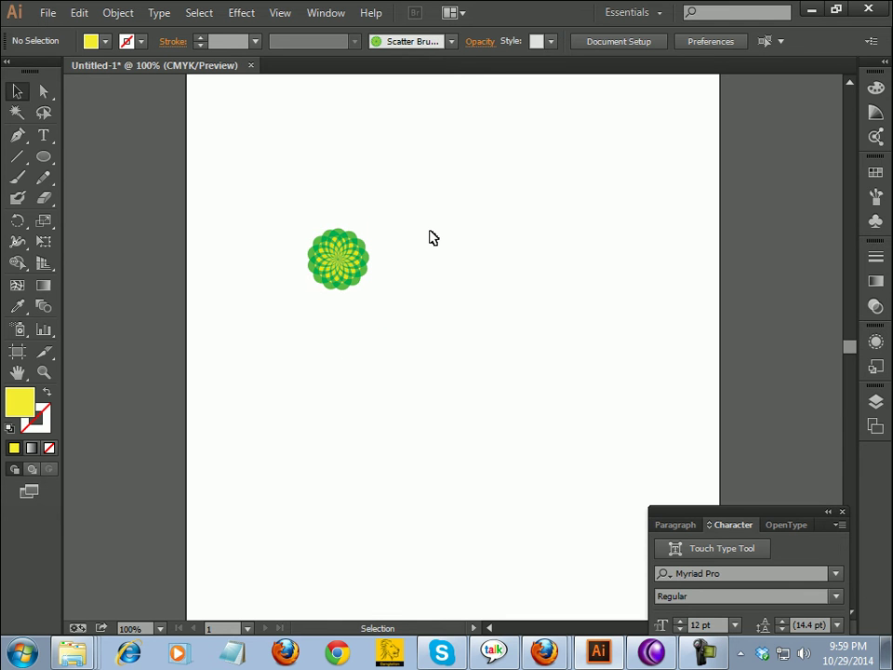
click(349, 255)
click(418, 245)
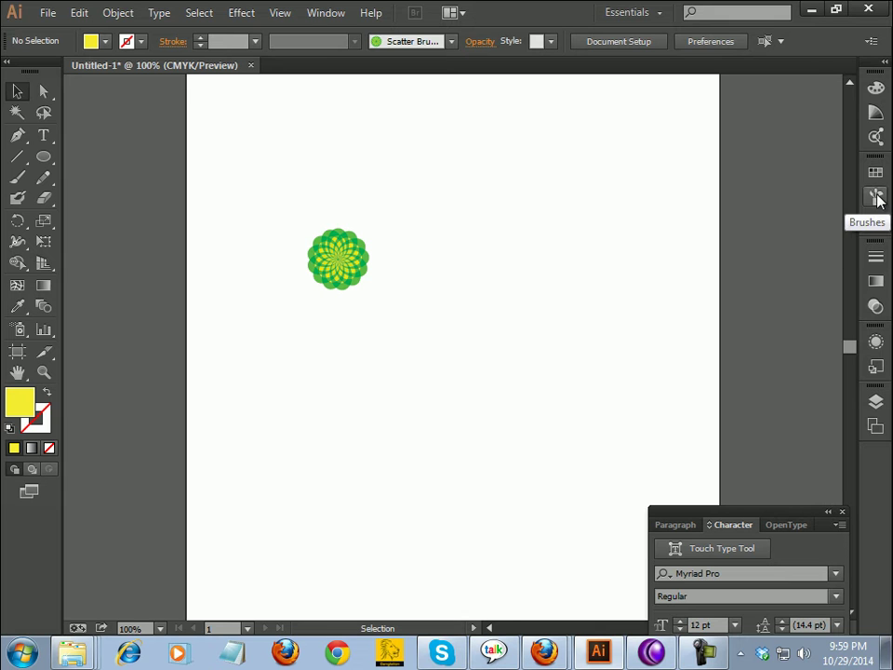
- Create a new scatter brush from the small green flower and name it "flower"
click(315, 12)
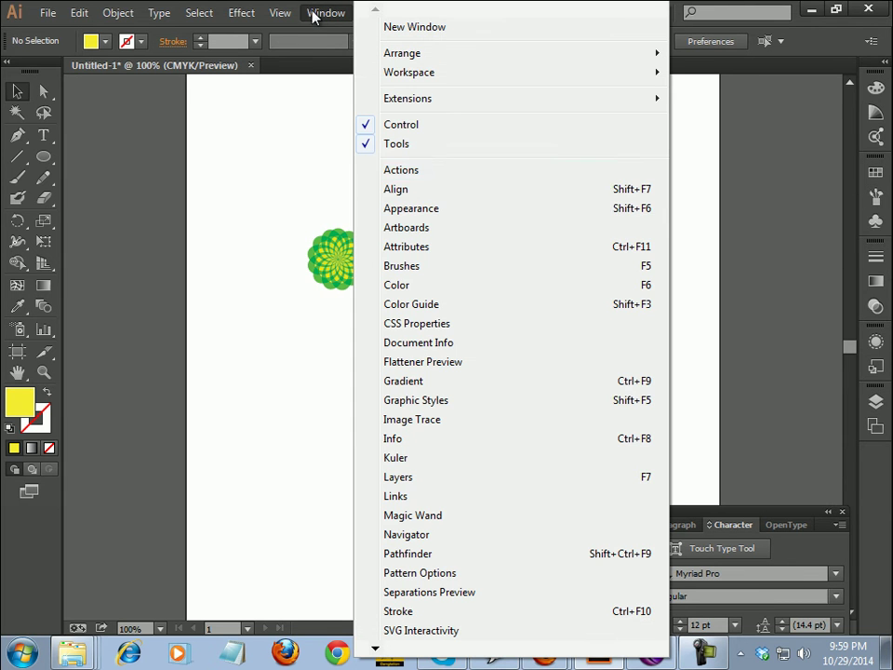
click(405, 267)
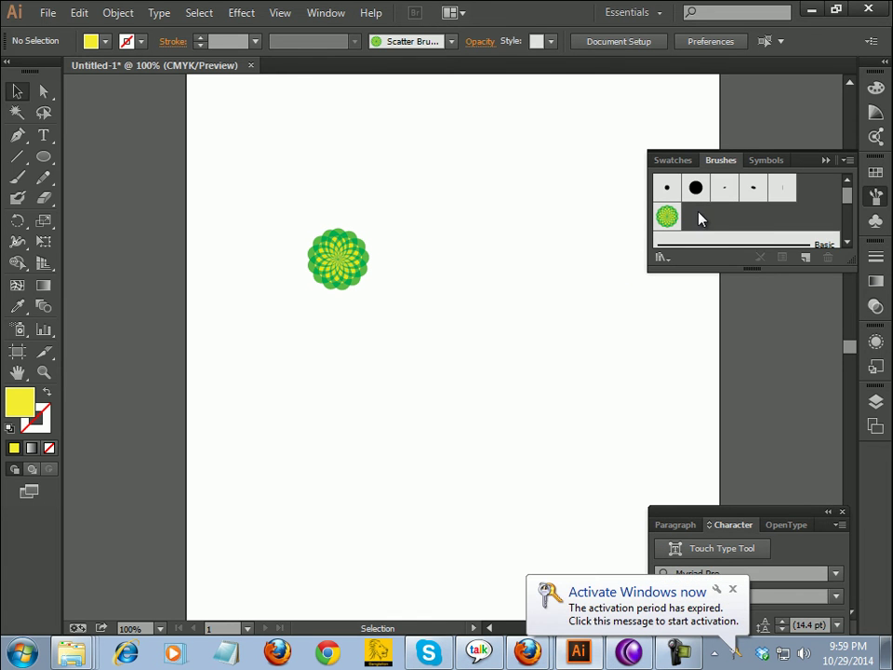
mouse_move(343, 255)
mouse_down()
mouse_move(568, 253)
mouse_move(721, 237)
mouse_up()
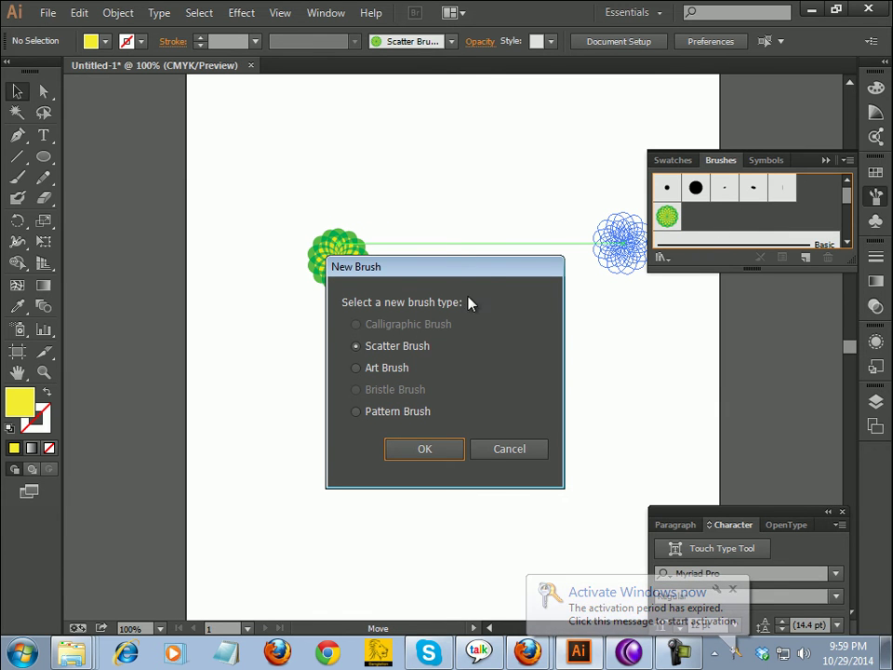
click(431, 454)
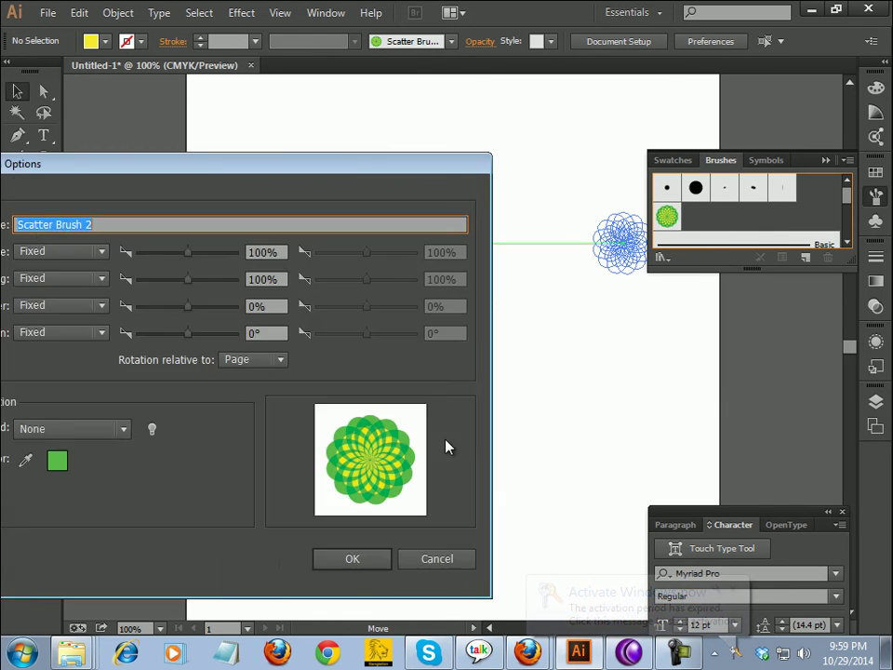
drag(404, 174, 595, 110)
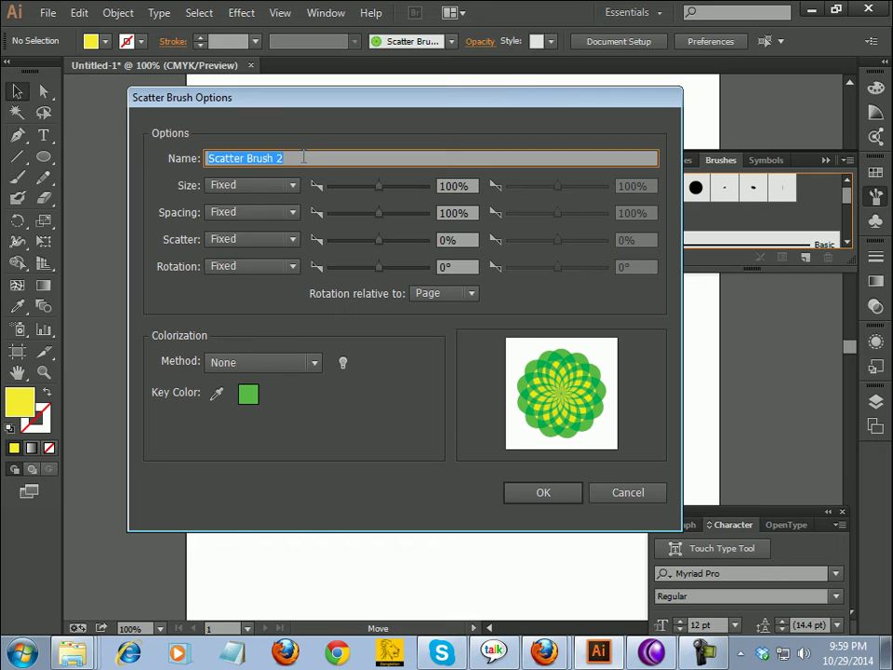
text(flower)
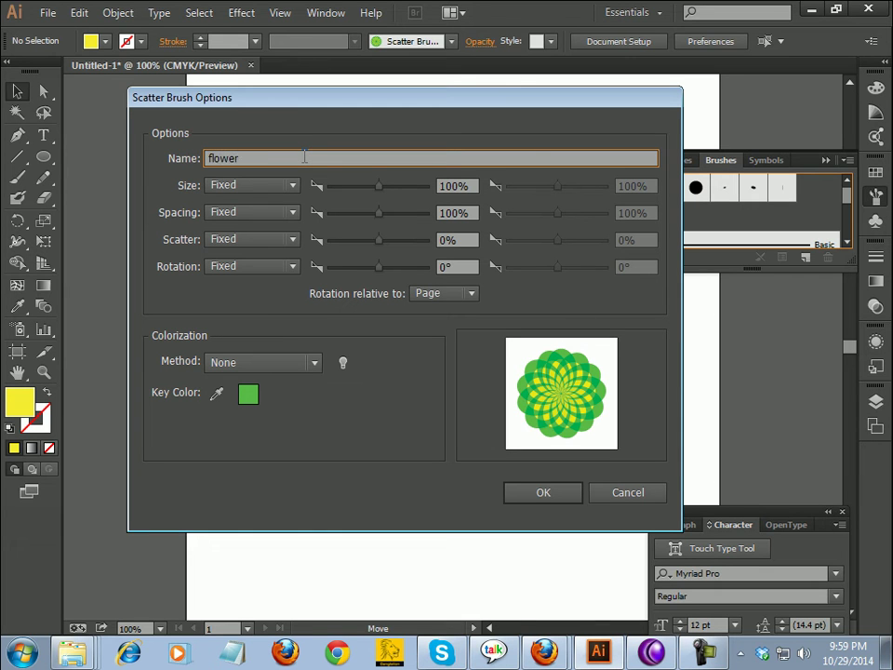
click(558, 495)
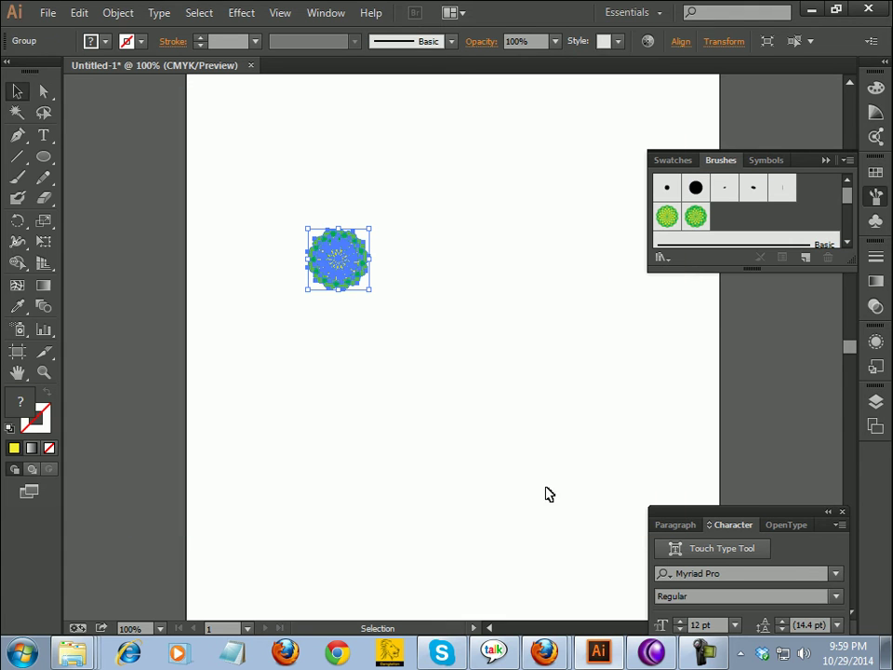
- Delete the original flower group from the artboard
click(447, 258)
click(337, 259)
key(Delete)
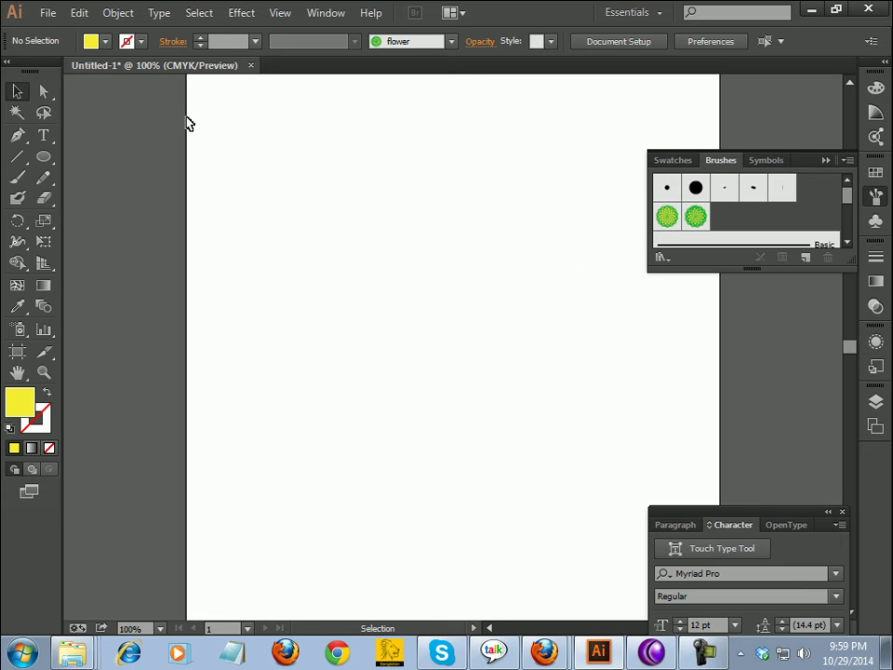
- Draw a large yellow circle without a stroke in the middle of the artboard
click(45, 158)
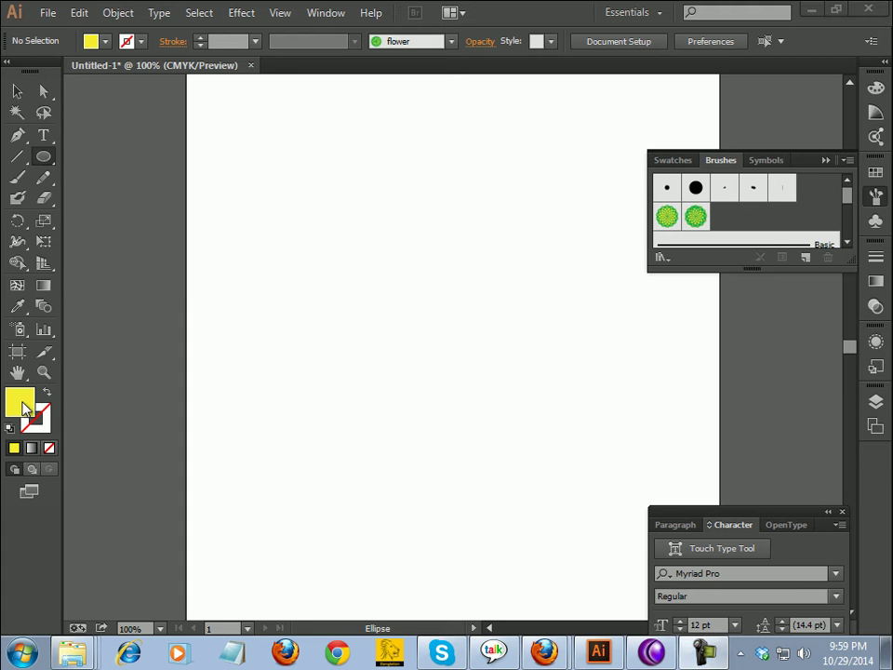
drag(340, 232, 544, 437)
click(17, 91)
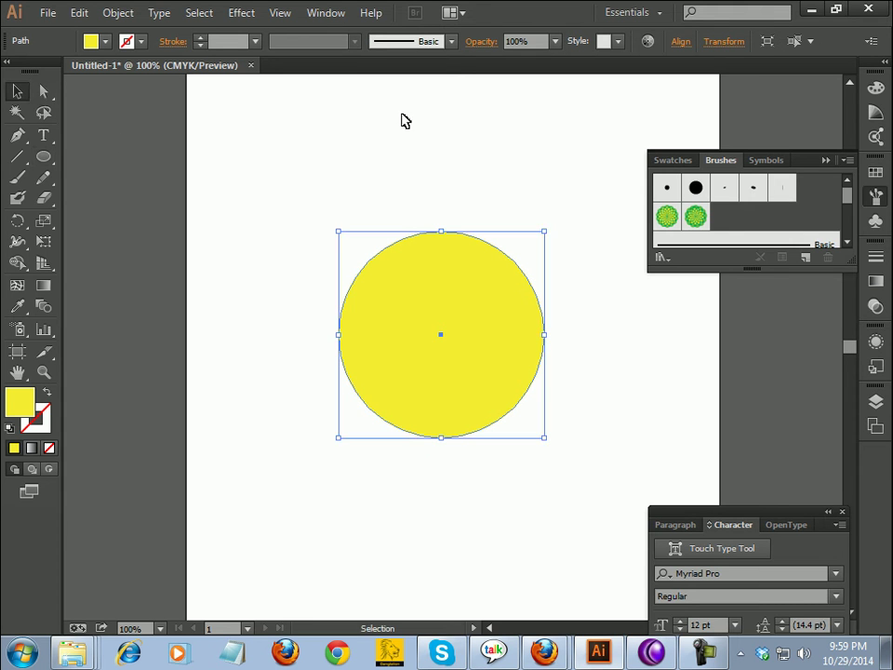
- Apply the flower scatter brush to the outline of the yellow circle
click(825, 160)
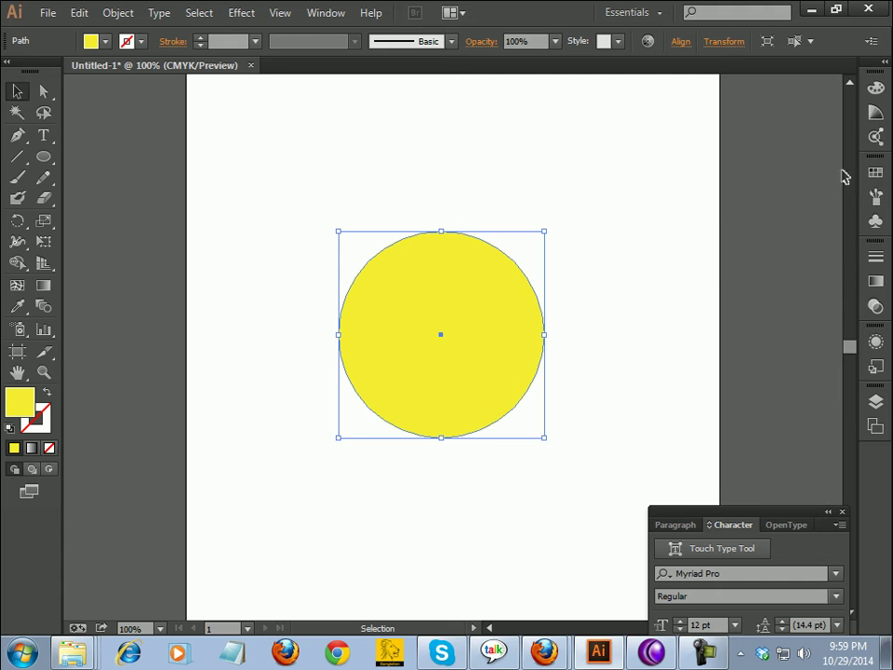
click(879, 201)
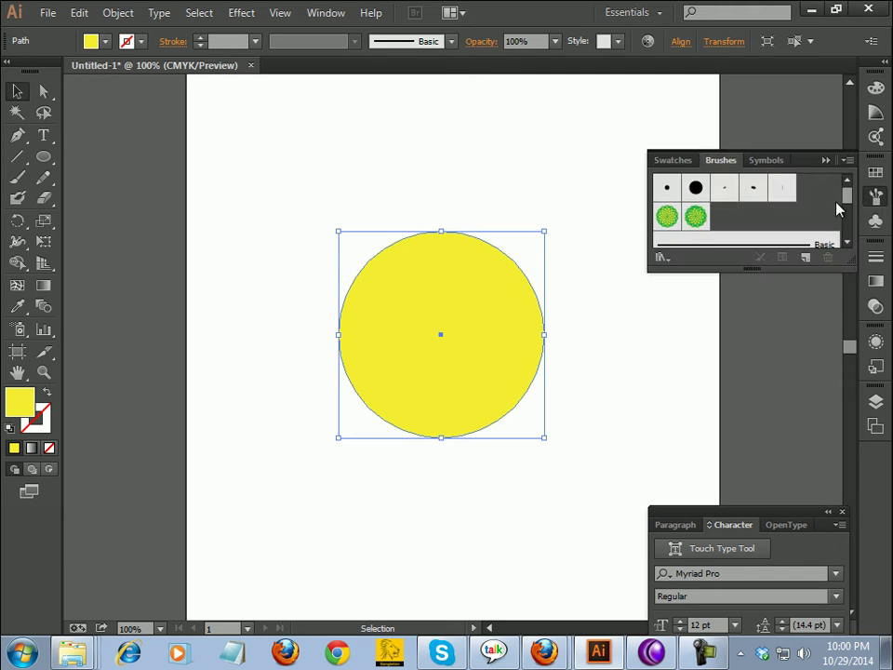
click(698, 224)
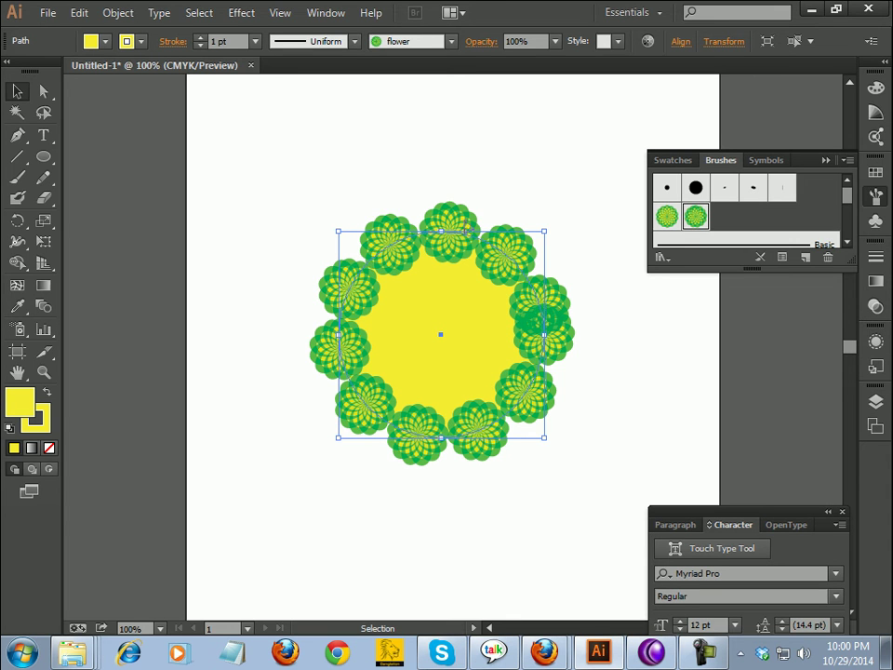
- Edit the flower brush options with preview on, setting the size to 95% and the spacing to 96%
double_click(696, 219)
mouse_move(455, 109)
mouse_down()
mouse_move(612, 103)
mouse_move(794, 134)
mouse_move(805, 146)
mouse_move(764, 303)
mouse_move(784, 205)
mouse_up()
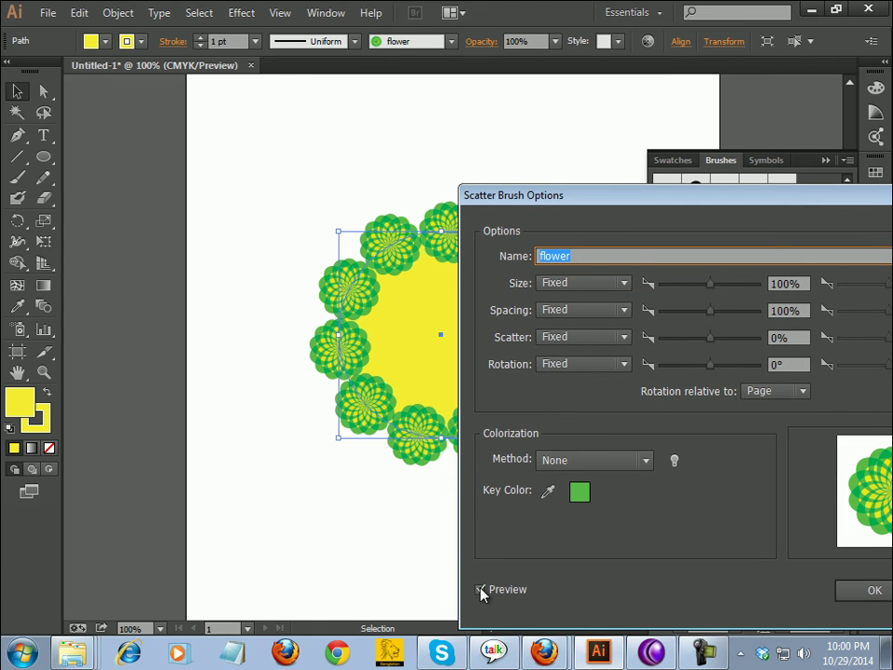
drag(647, 208, 678, 206)
drag(743, 289, 741, 290)
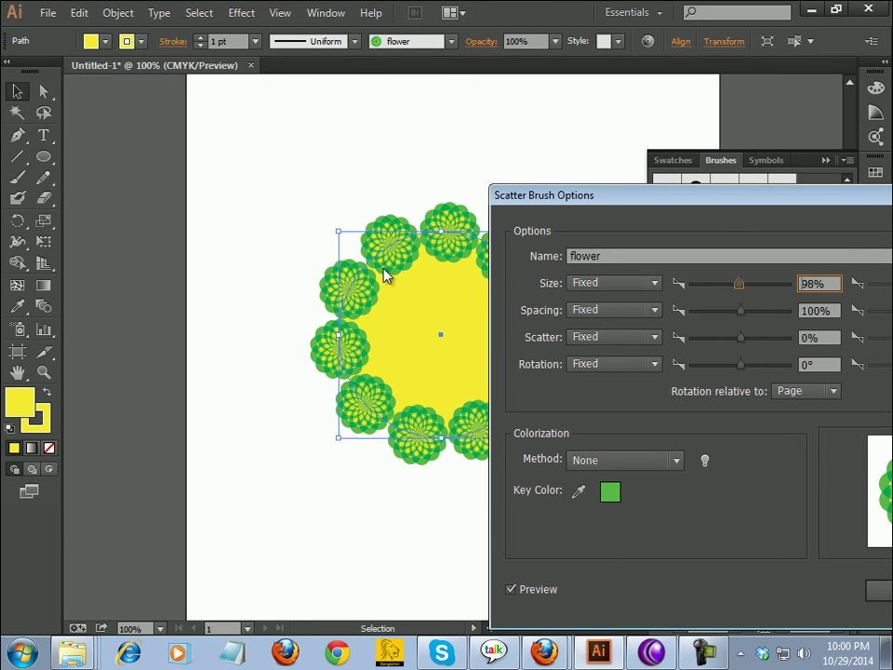
click(736, 289)
mouse_move(605, 200)
mouse_down()
mouse_move(744, 185)
mouse_move(653, 209)
mouse_up()
click(795, 318)
mouse_move(795, 319)
mouse_down()
mouse_move(803, 321)
mouse_move(793, 321)
mouse_up()
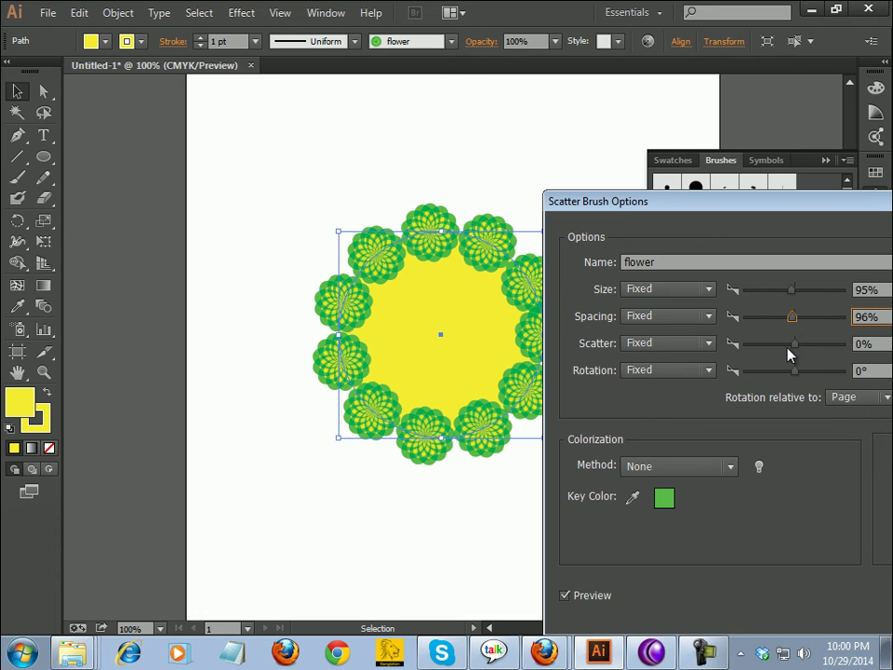
- Set the flower brush's scatter to 36% and slightly adjust its fixed rotation
drag(798, 347, 800, 351)
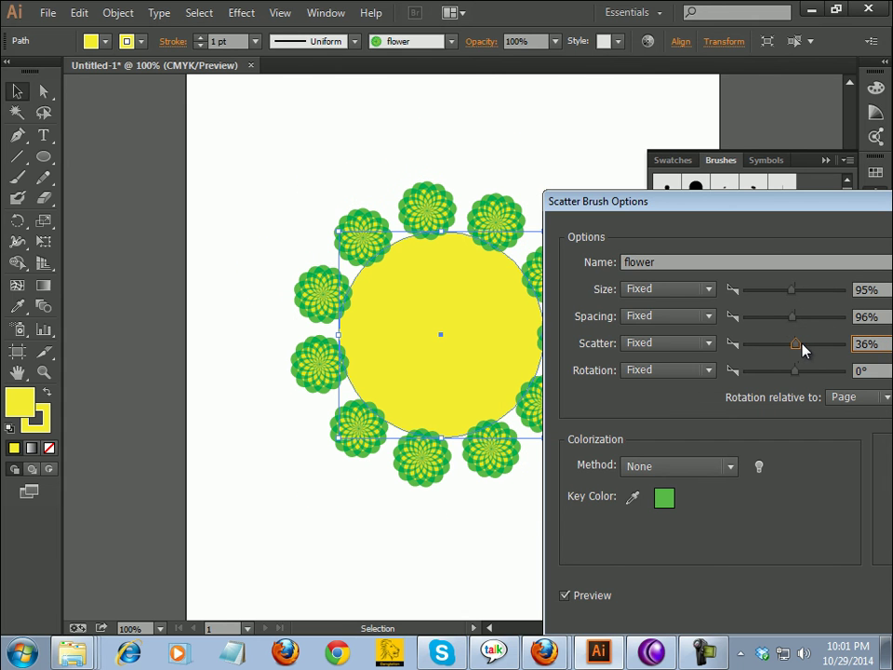
drag(624, 204, 700, 196)
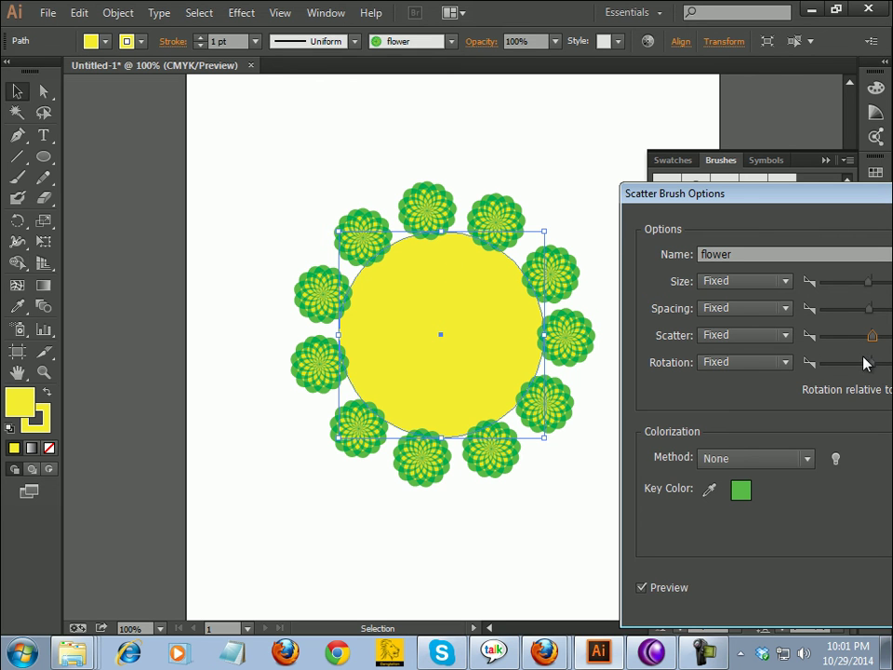
drag(874, 368, 864, 368)
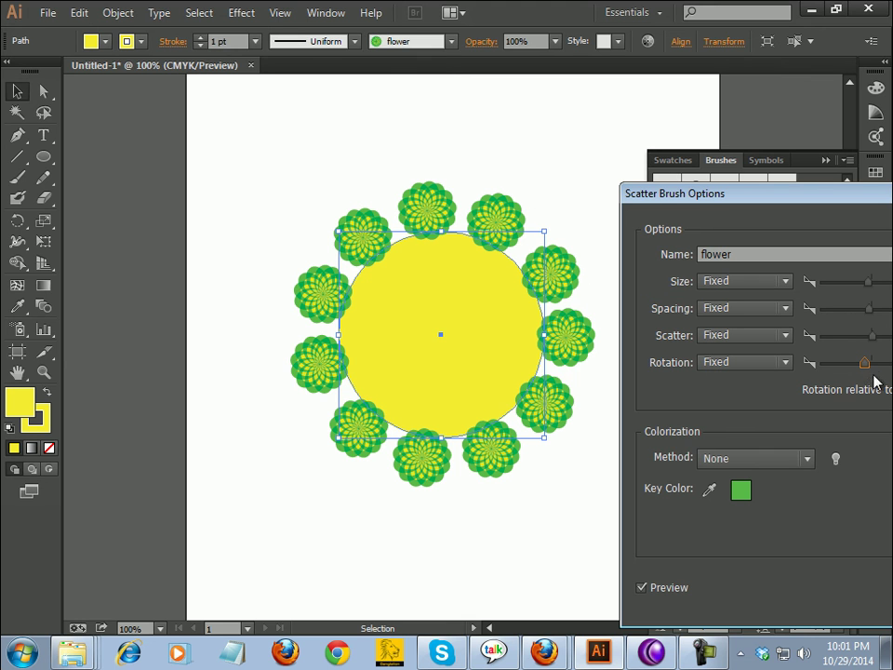
drag(865, 367, 877, 369)
- Accept the brush options, apply the changes to the existing strokes and deselect the circle
drag(744, 204, 432, 299)
drag(547, 290, 670, 154)
click(854, 549)
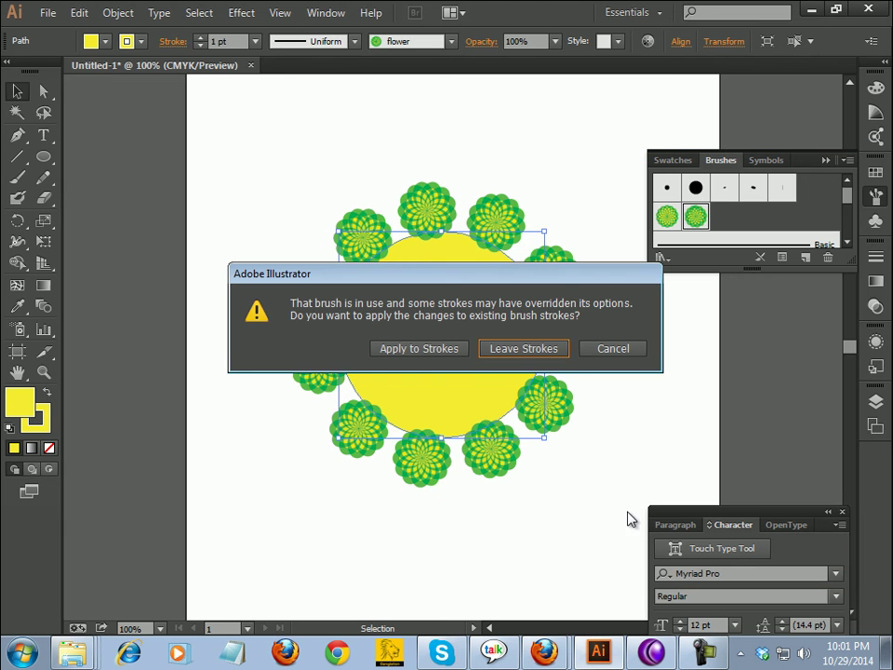
click(440, 351)
click(619, 352)
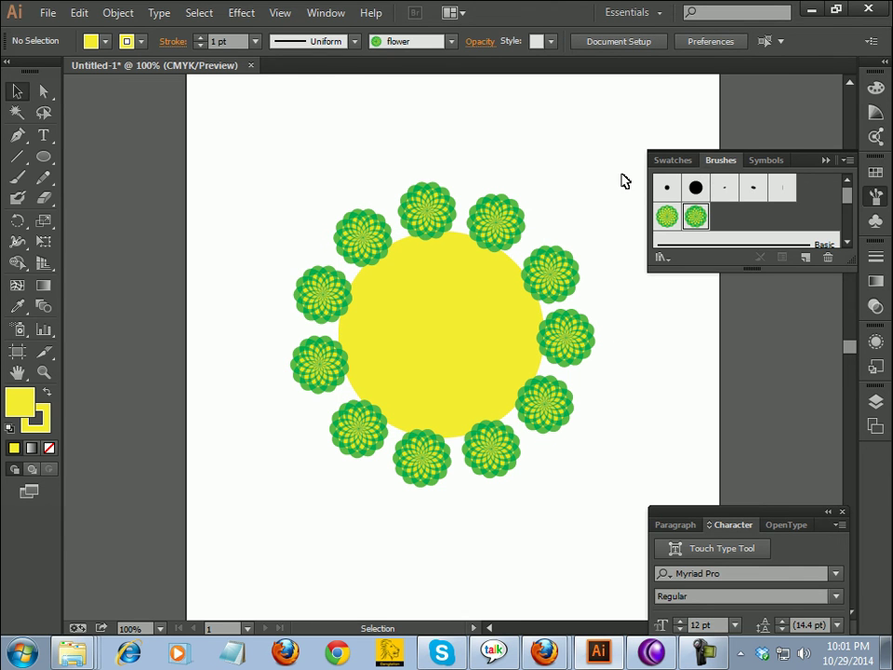
click(540, 263)
click(583, 222)
- Start a Drop Shadow effect on the flower-bordered circle with the preview on
click(417, 333)
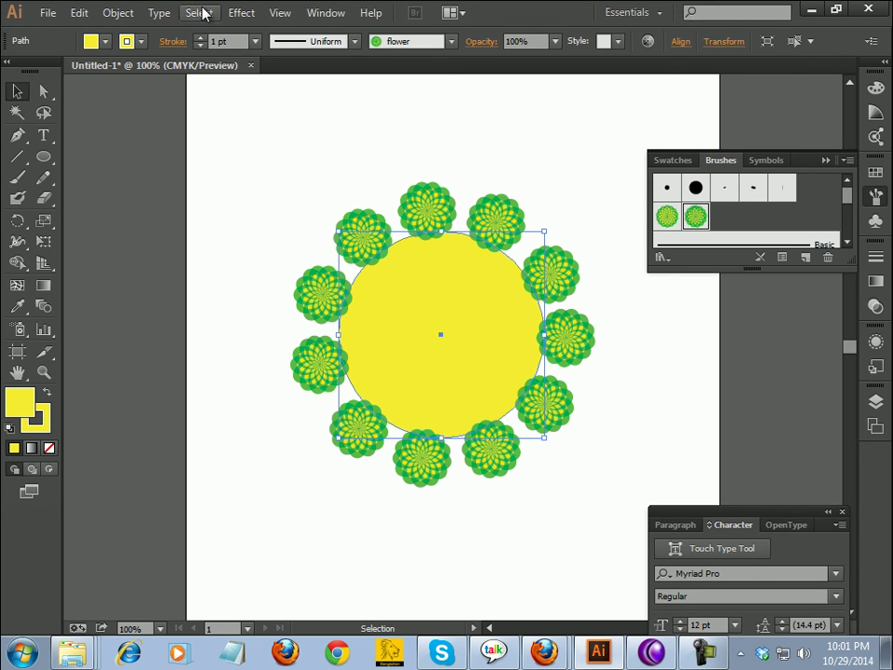
click(238, 13)
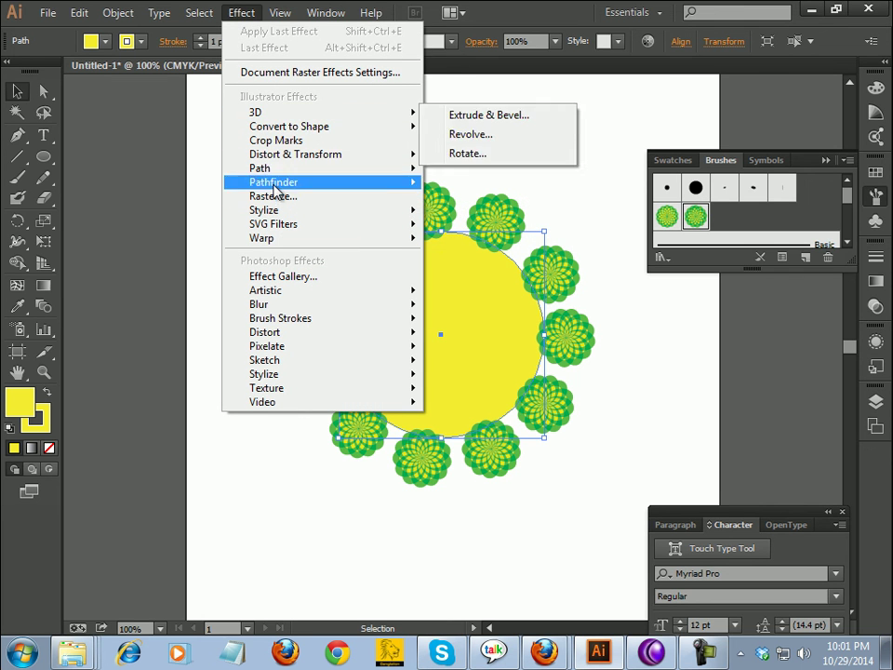
mouse_move(279, 212)
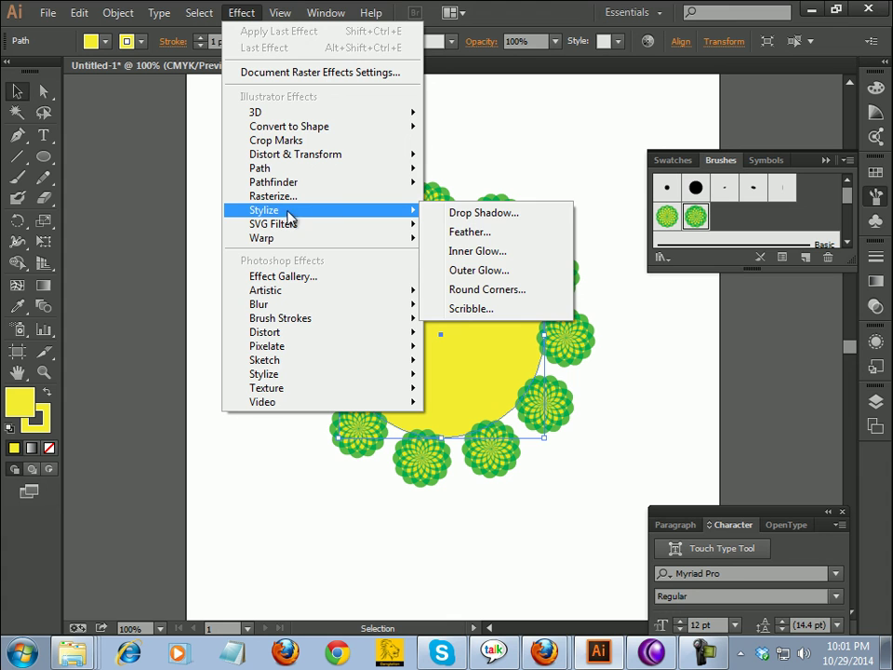
click(488, 214)
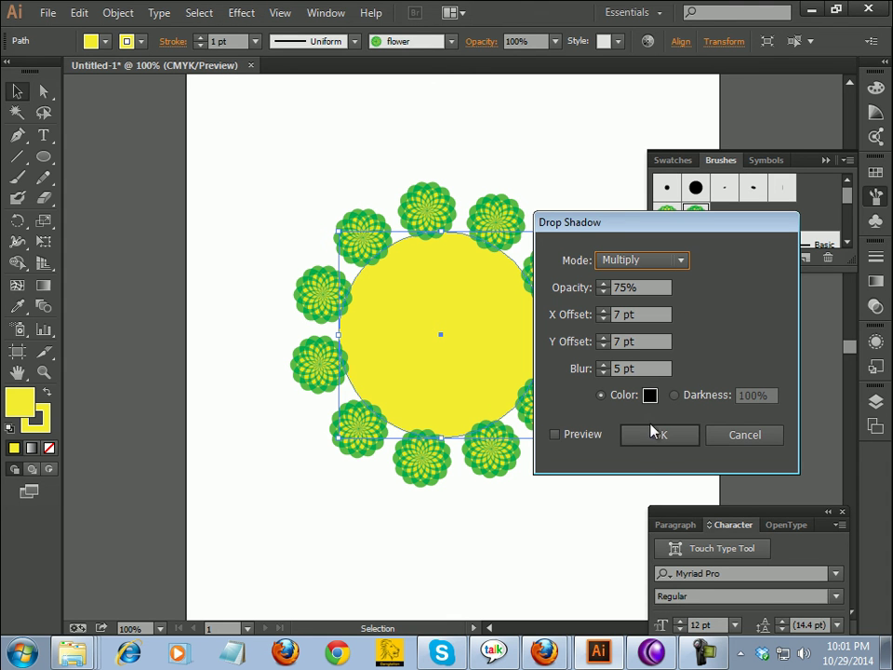
click(555, 435)
drag(590, 235, 622, 227)
- Set the drop shadow's opacity to 30%
click(635, 283)
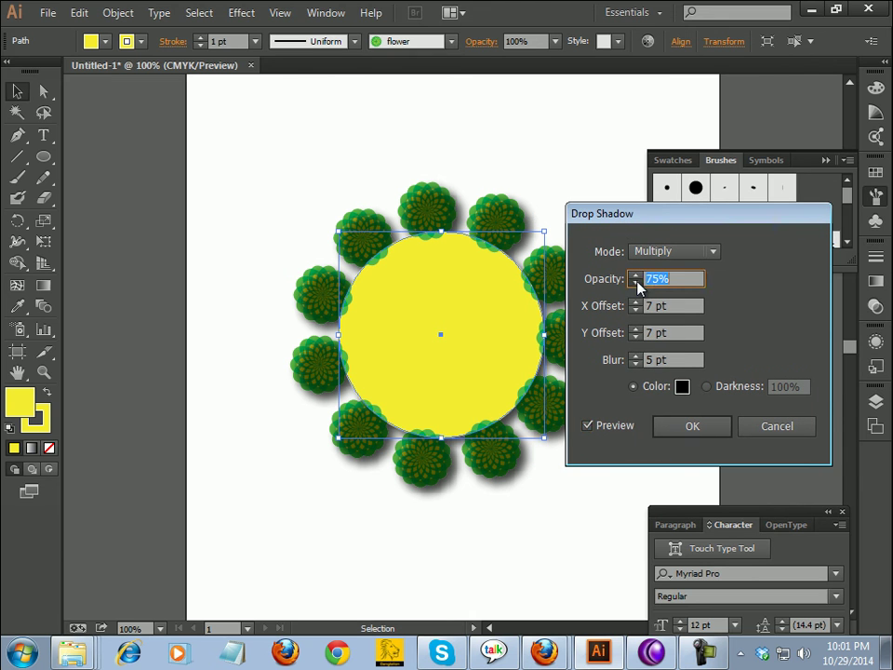
click(670, 279)
click(600, 277)
text(30)
click(688, 306)
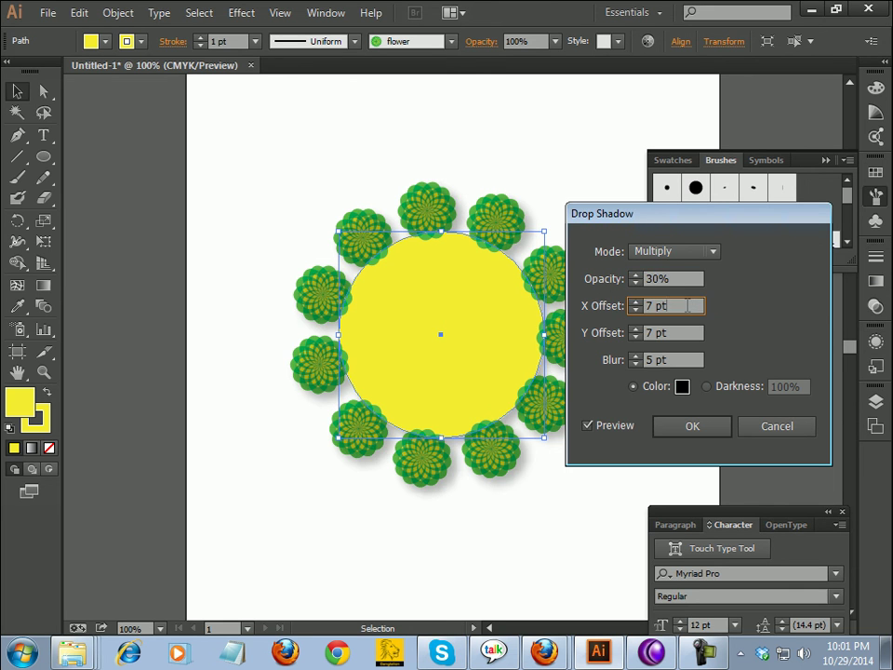
key(Tab)
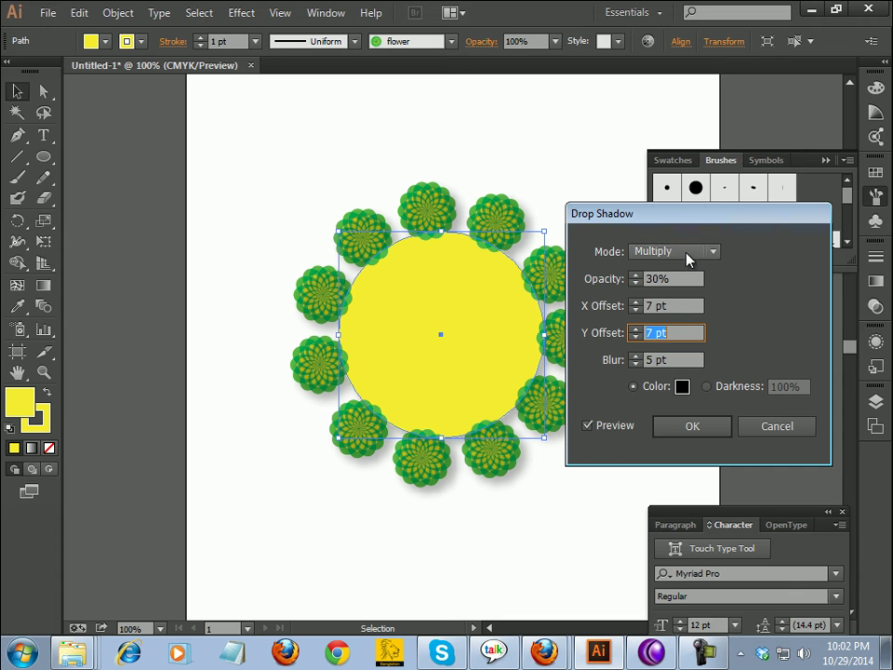
- Set the drop shadow's opacity to 12%, apply the effect and deselect the artwork
key(shift+Tab)
key(shift+Tab)
text(12)
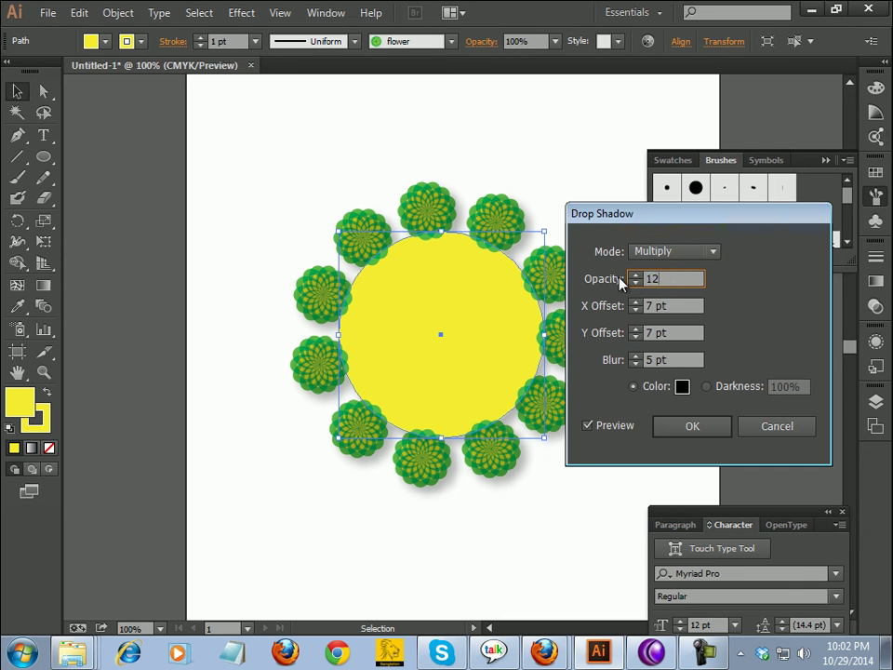
click(695, 432)
click(573, 209)
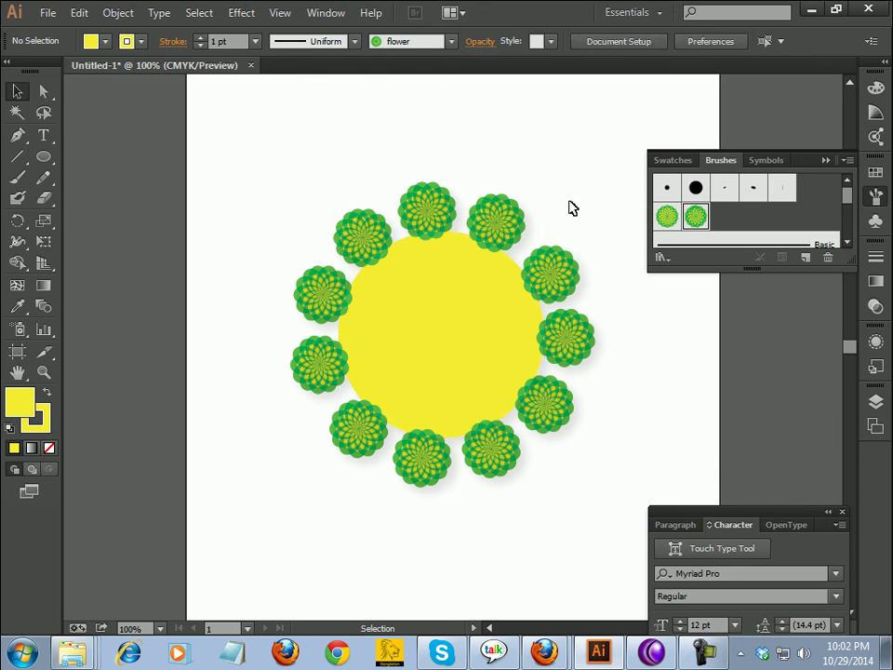